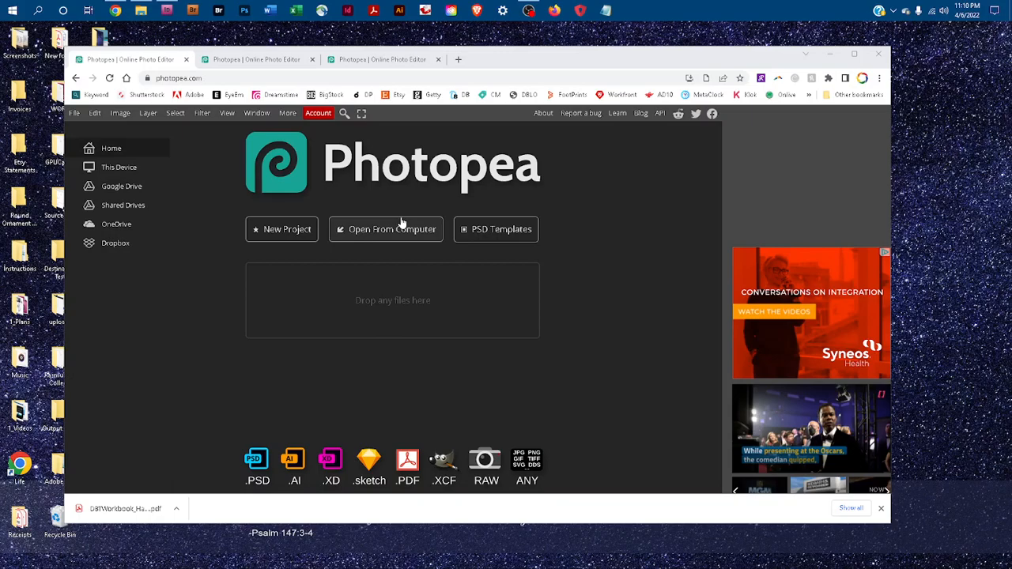
- In the two-pillow mockup document, open the Design - Pillow smart object inside the Pillow Right group
key(ctrl+Tab)
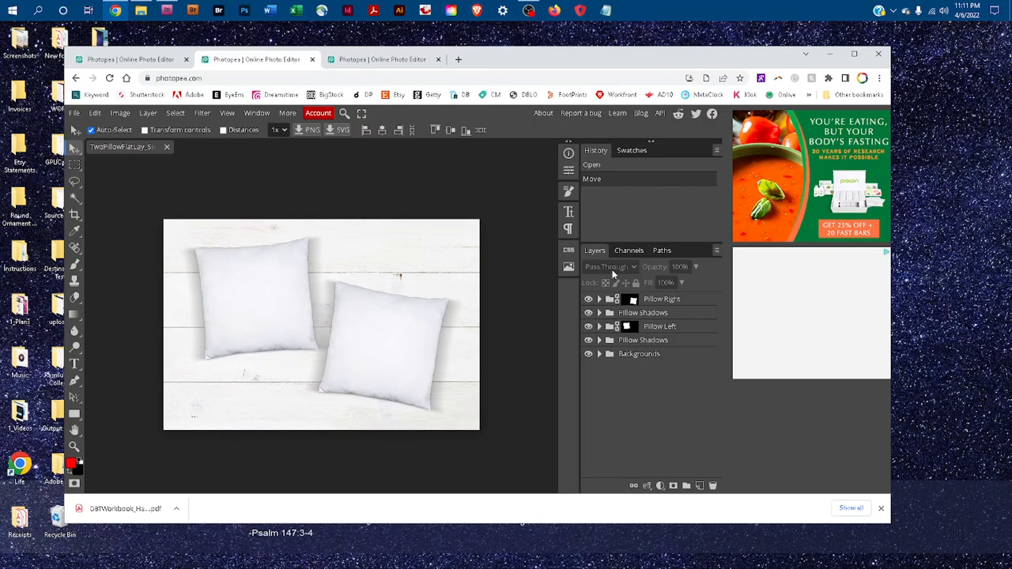
click(257, 113)
click(599, 299)
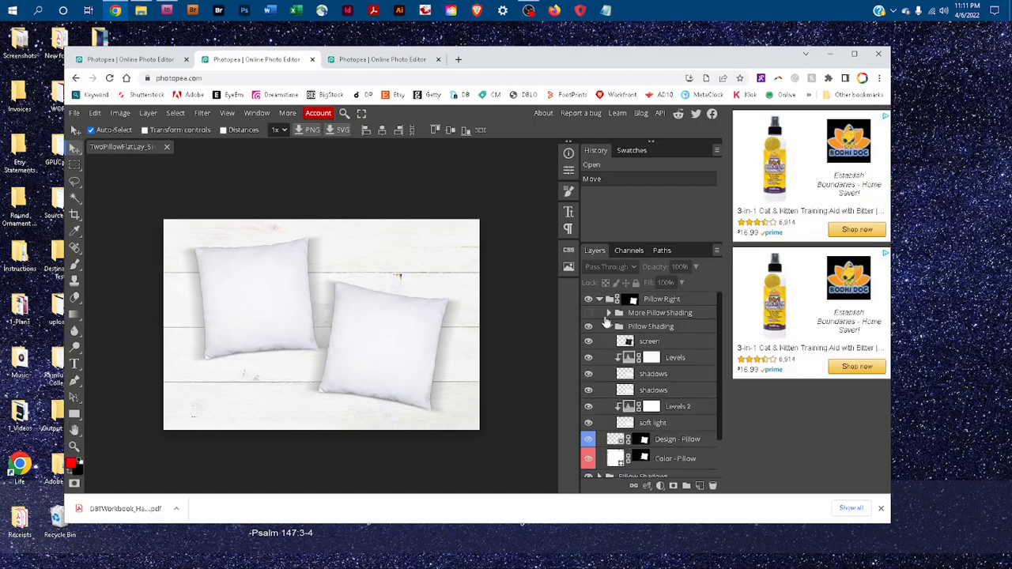
click(608, 326)
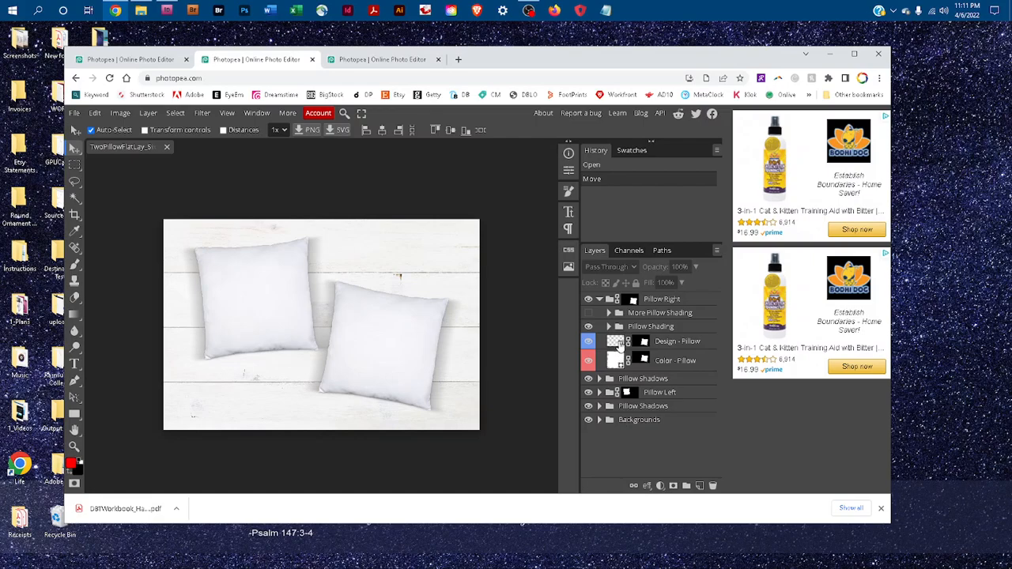
double_click(617, 342)
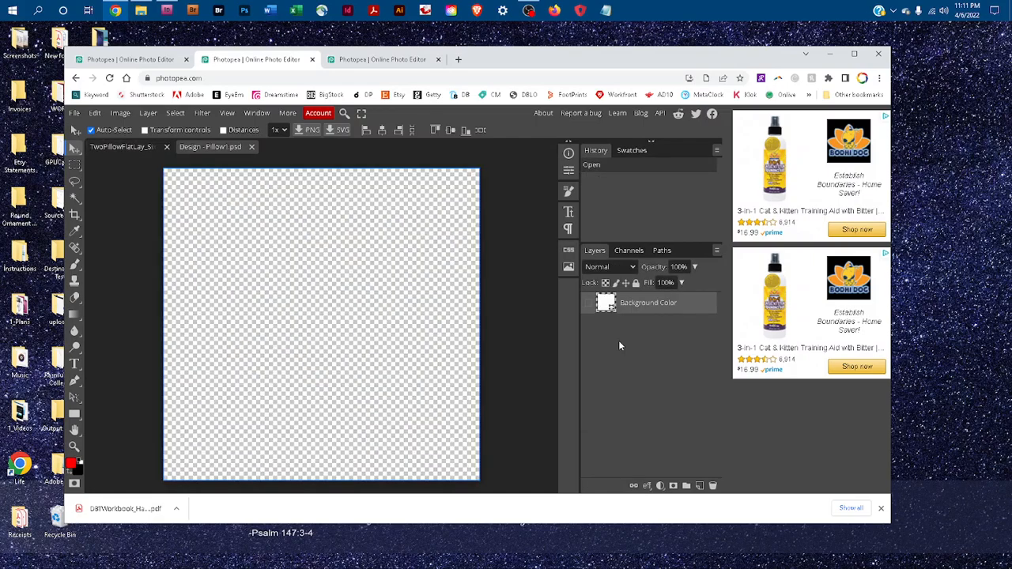
- Open the flowers-1654659 JPG image from the 1_Art folder
click(71, 116)
click(109, 145)
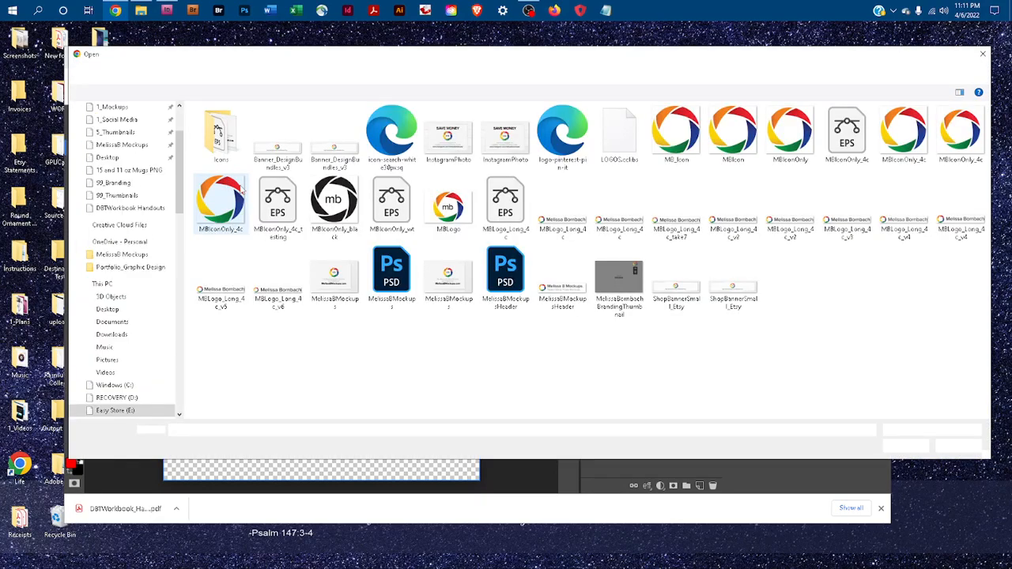
scroll(152, 191, up, 3)
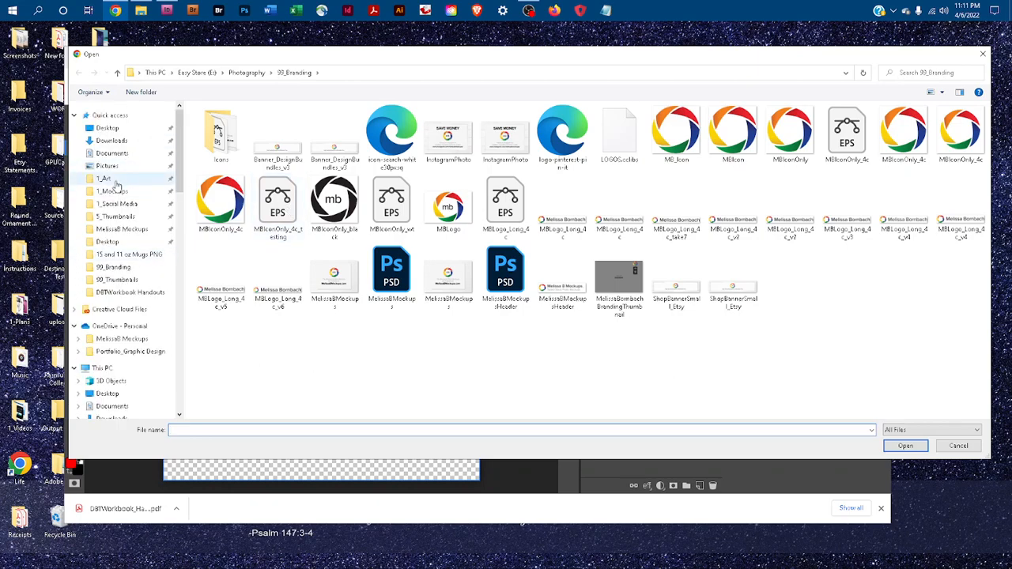
click(124, 178)
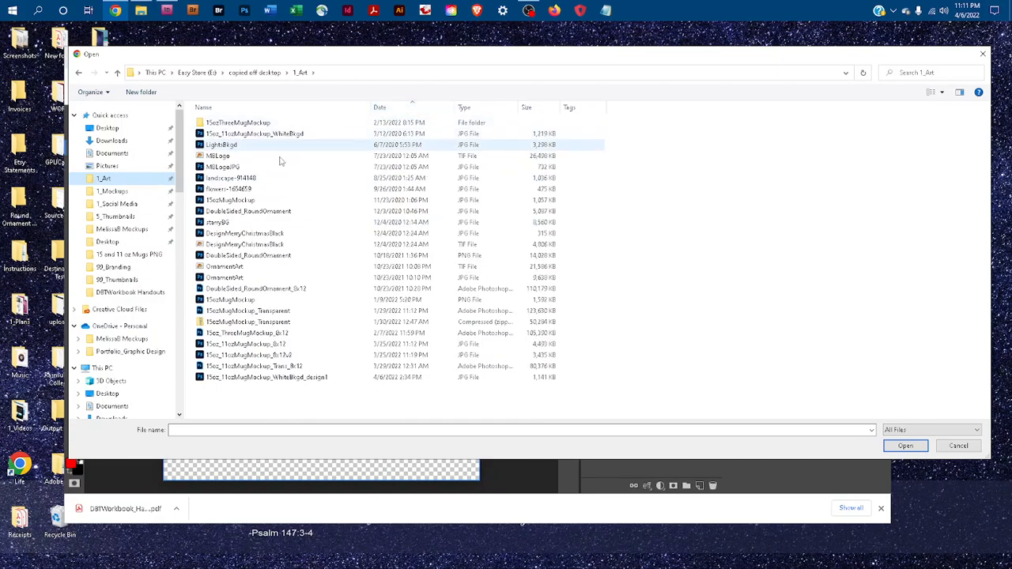
click(296, 190)
click(905, 446)
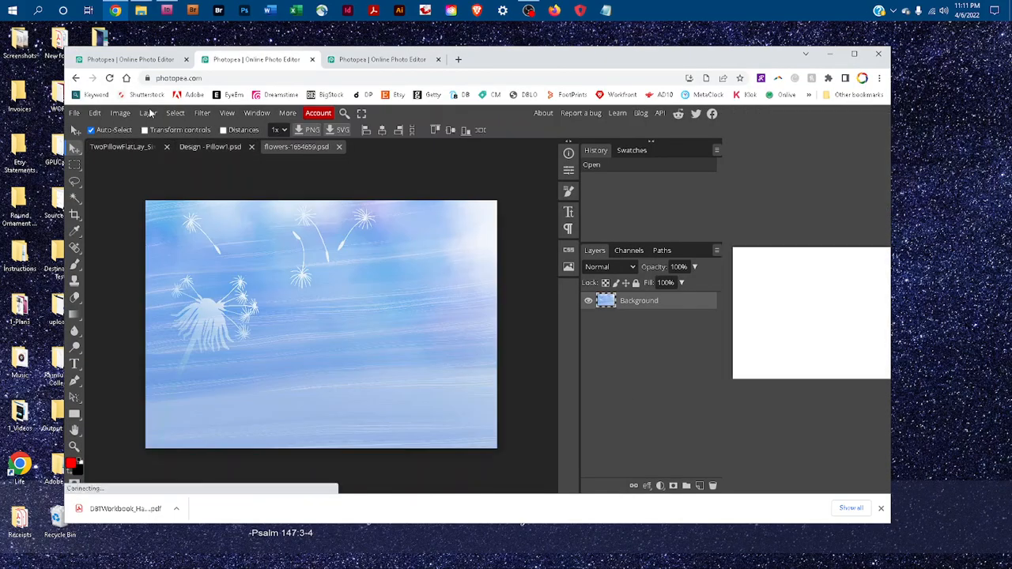
- Copy the entire flowers image and paste it into the Design - Pillow1 document
click(174, 114)
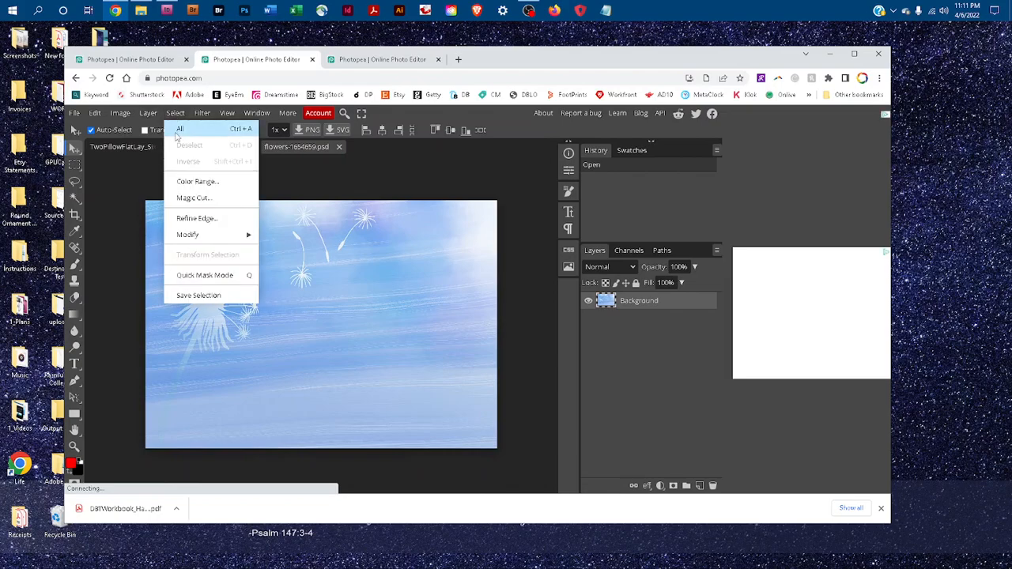
click(177, 131)
click(95, 113)
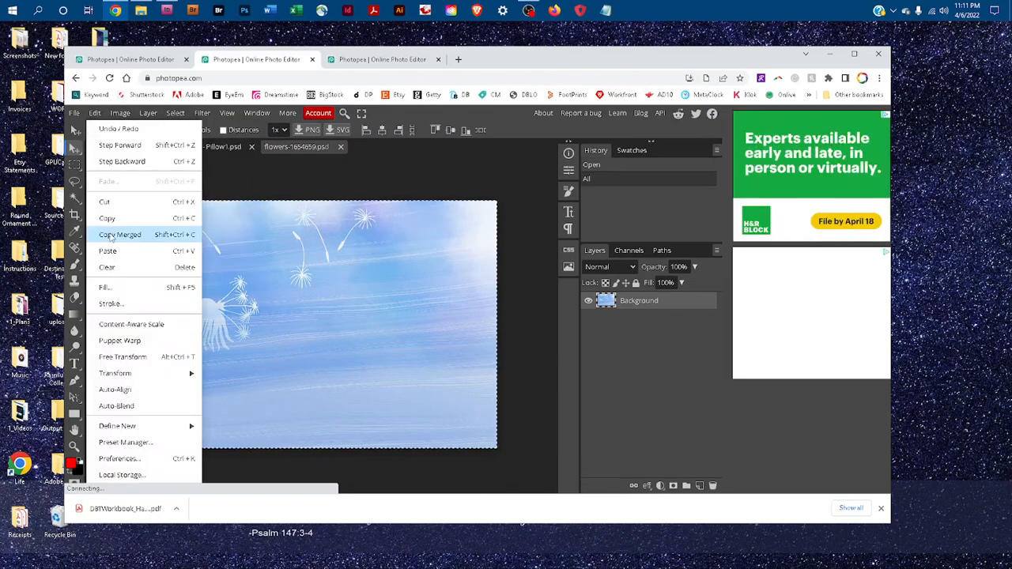
click(111, 219)
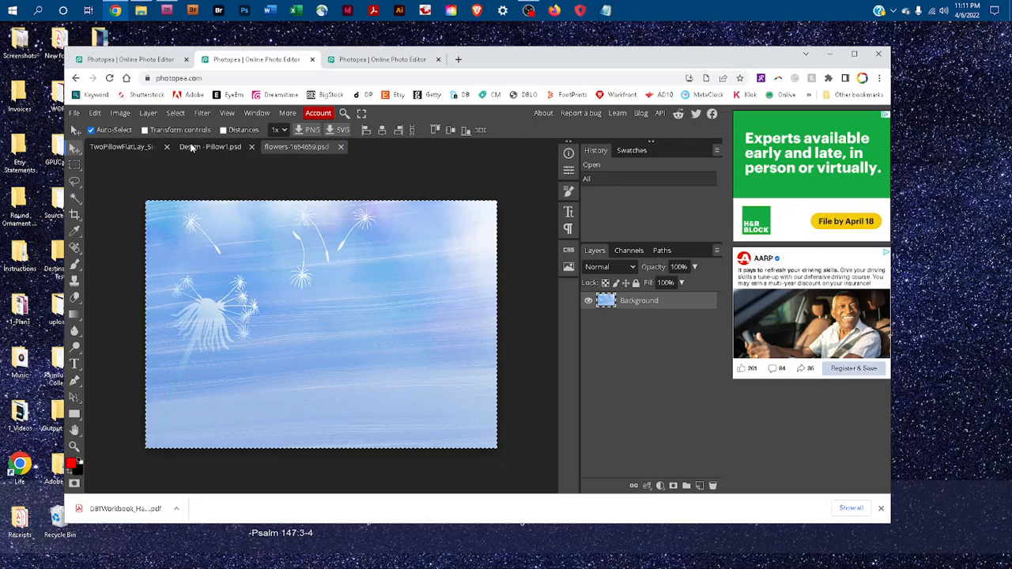
click(192, 148)
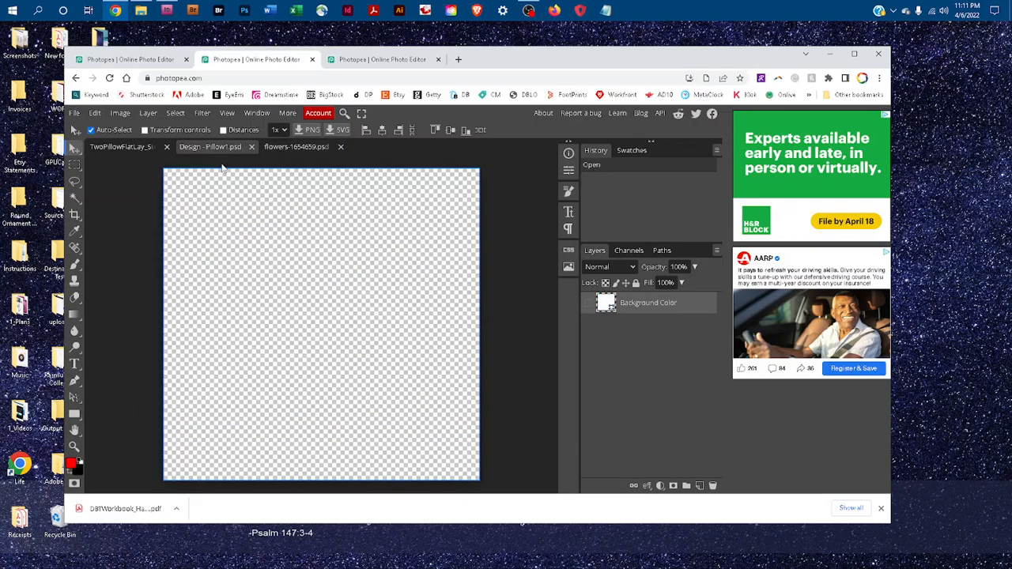
click(95, 114)
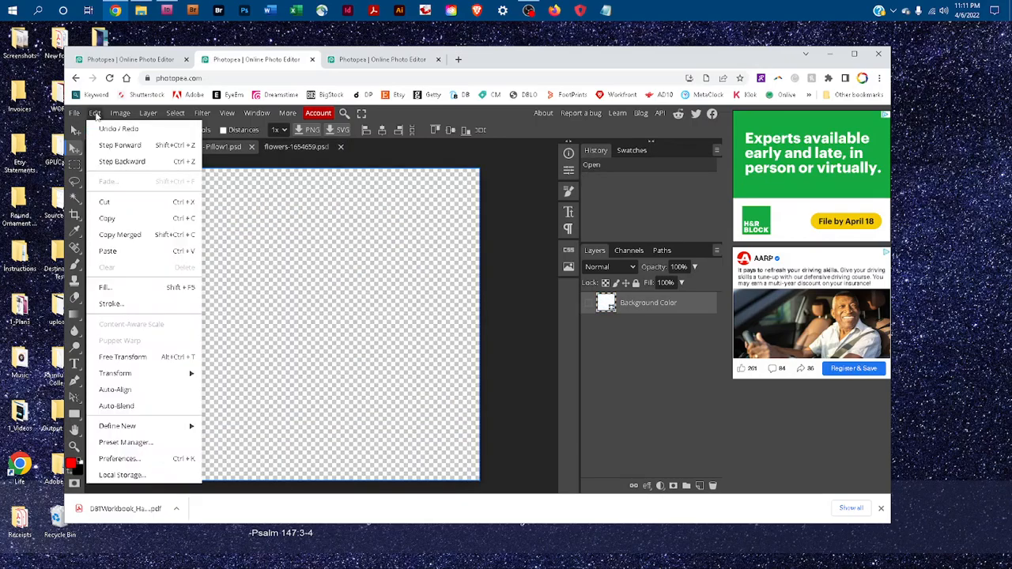
click(131, 254)
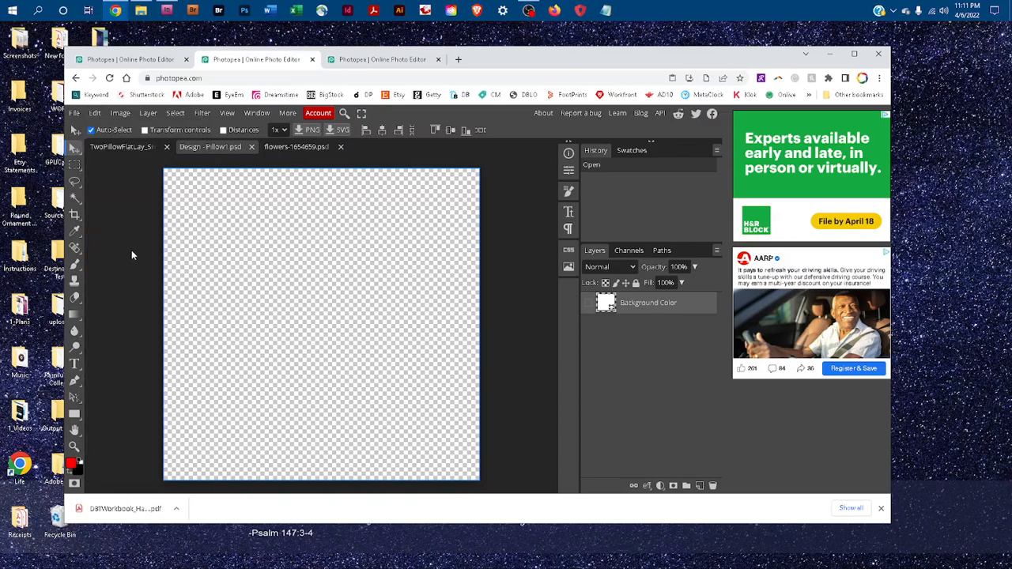
- Free Transform the pasted flowers layer to about 279% and shift it sideways so it covers the whole canvas
click(94, 114)
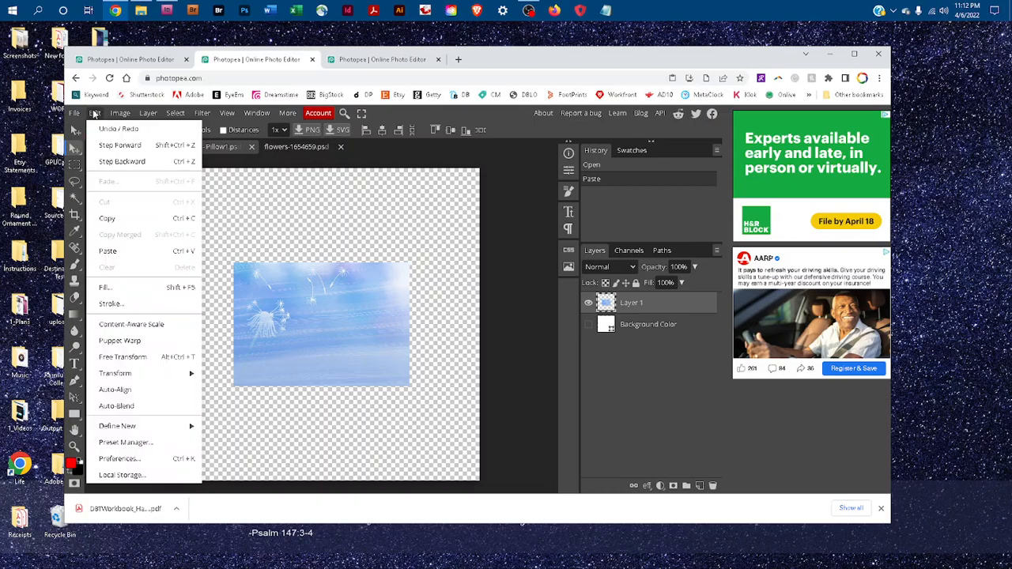
click(146, 358)
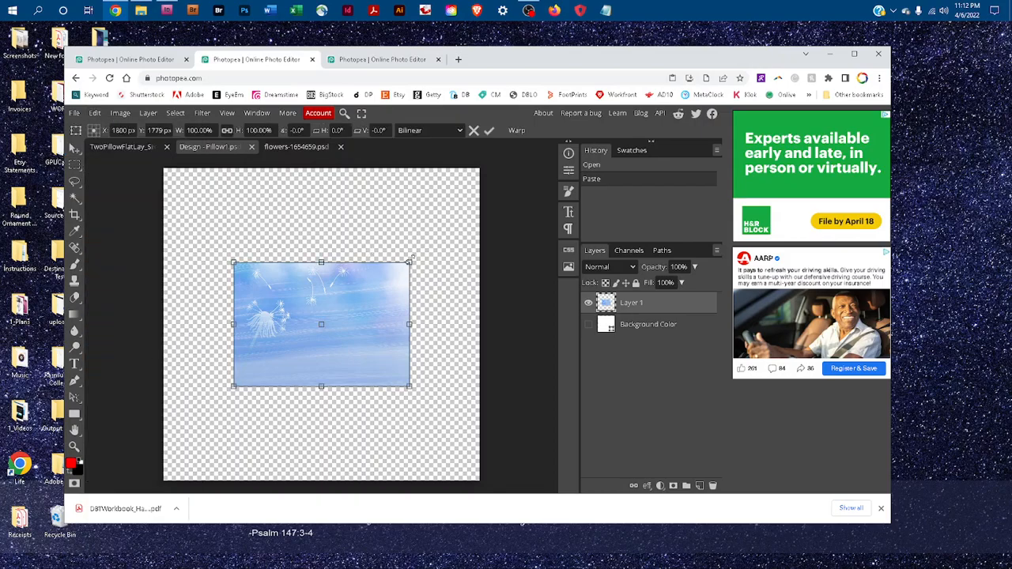
drag(411, 261, 557, 158)
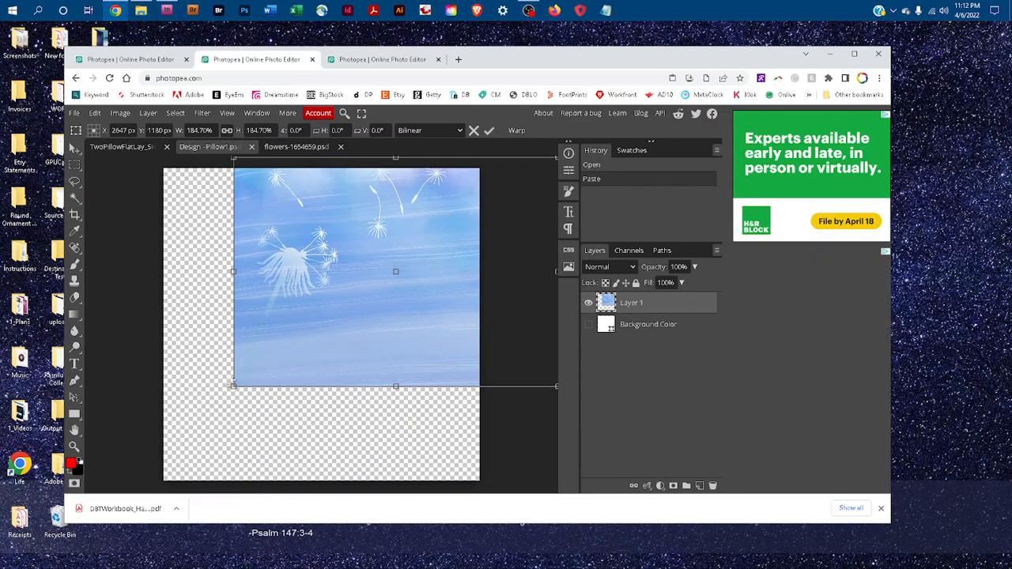
drag(230, 397, 51, 522)
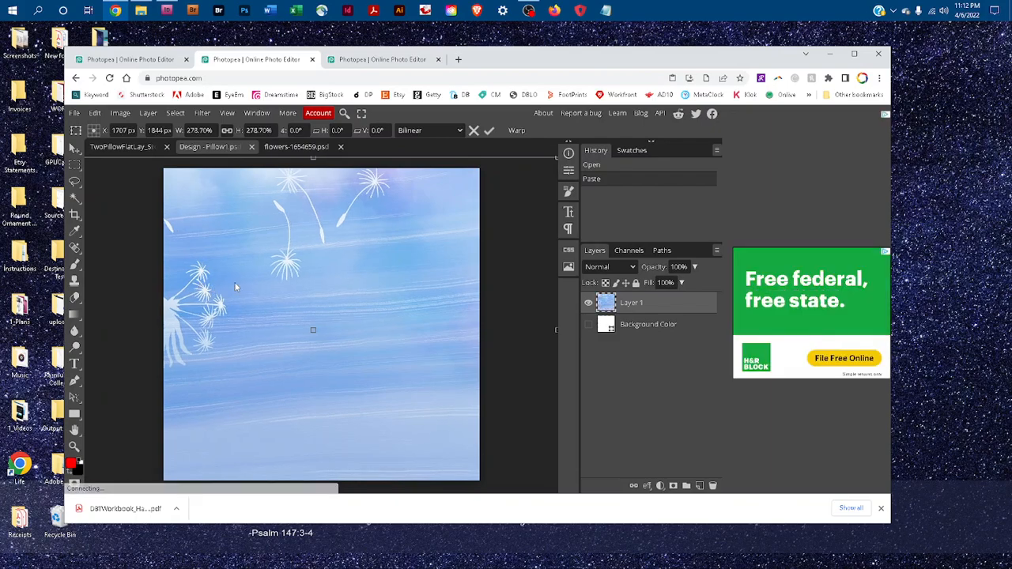
drag(235, 287, 187, 287)
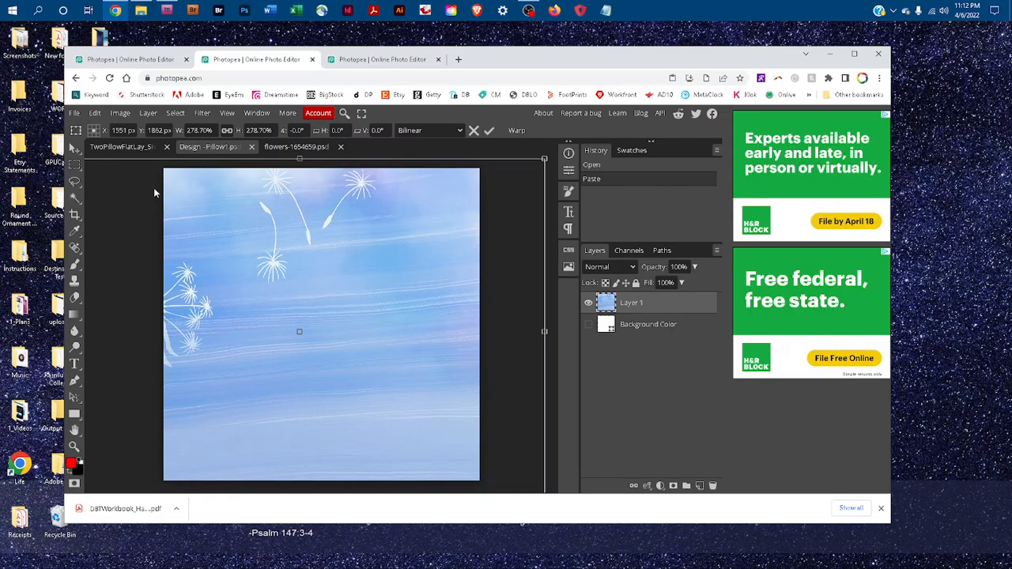
click(75, 151)
- Save the right pillow's design smart object, and close it along with the flowers-1654659 document
click(74, 114)
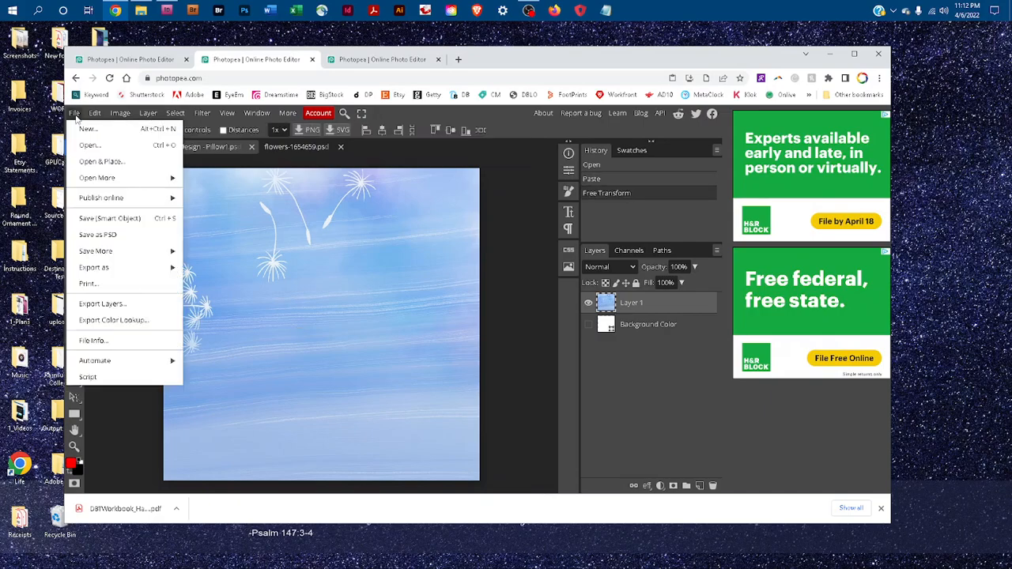
click(110, 218)
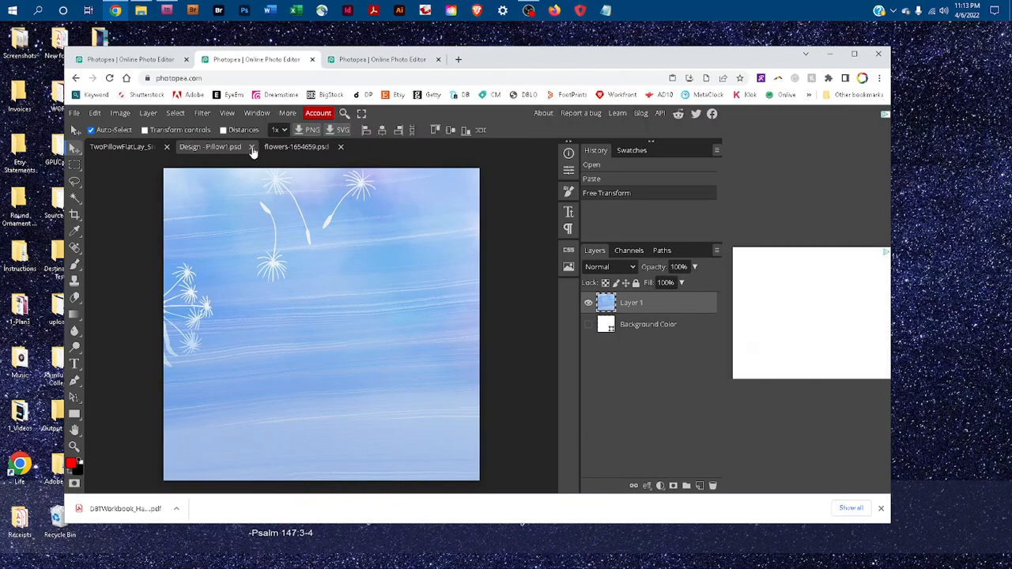
click(251, 147)
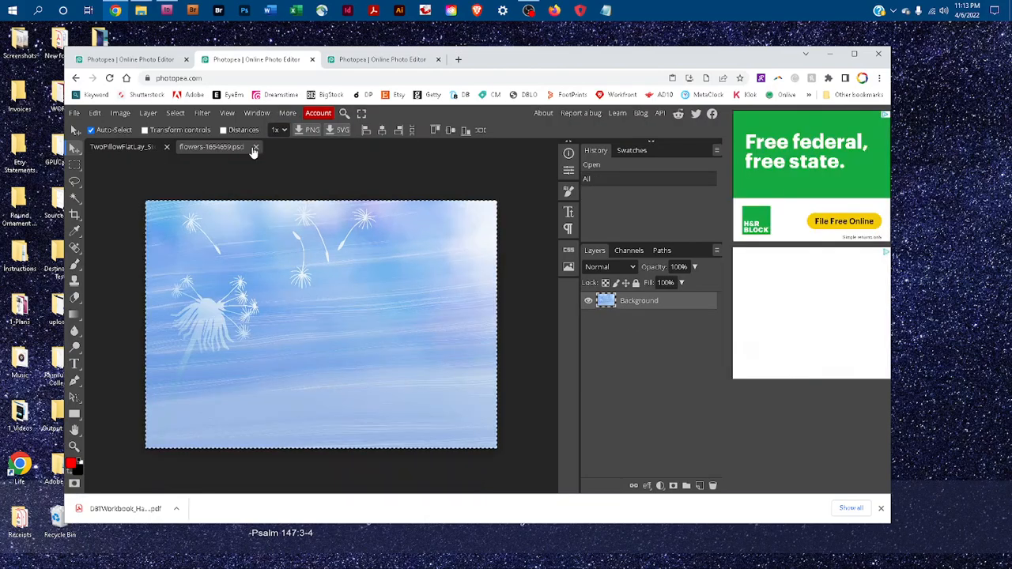
click(253, 149)
click(530, 150)
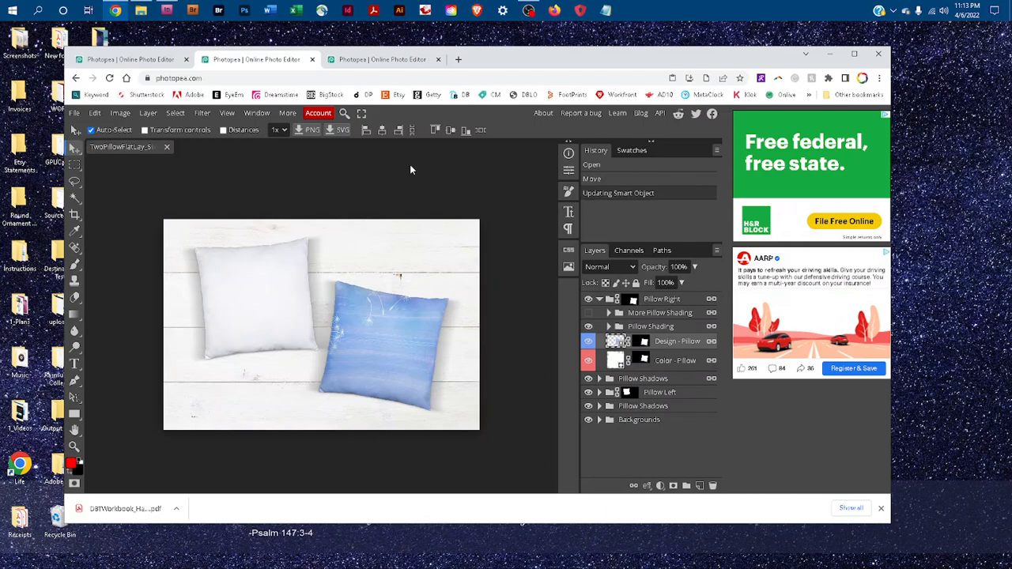
- Open the Design - Pillow smart object inside the Pillow Left group and paste the copied flowers image into it
click(598, 298)
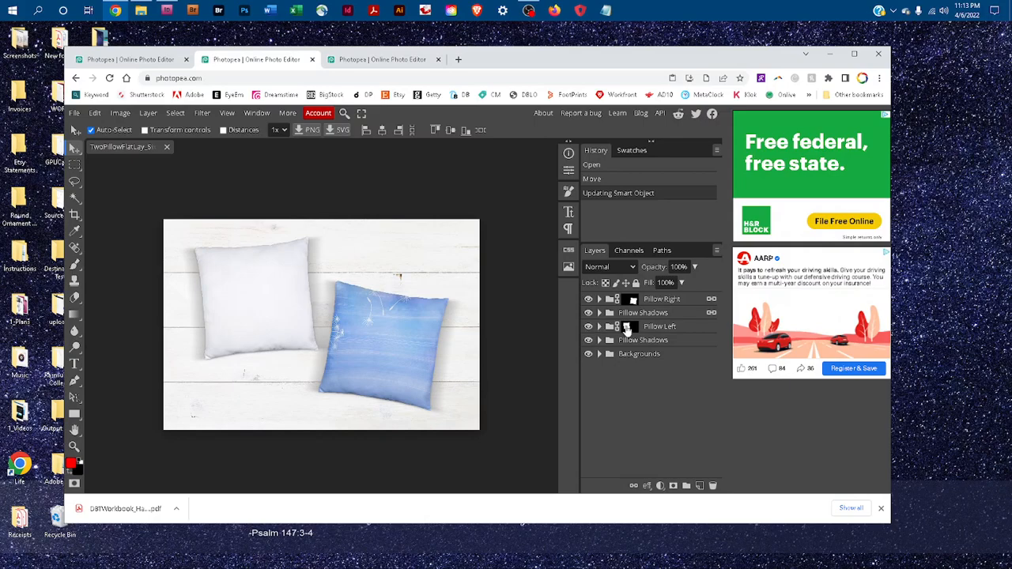
click(600, 327)
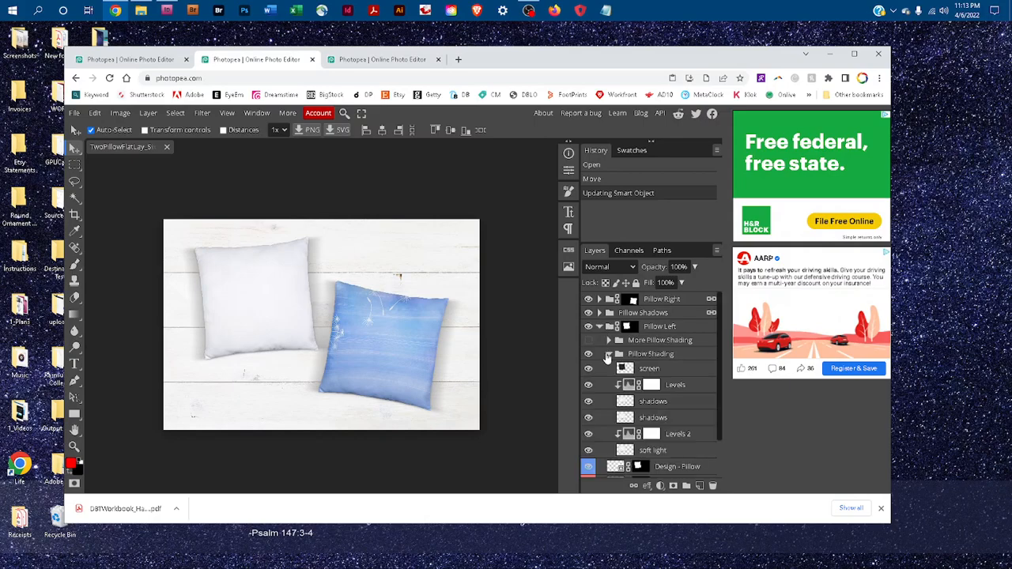
click(609, 355)
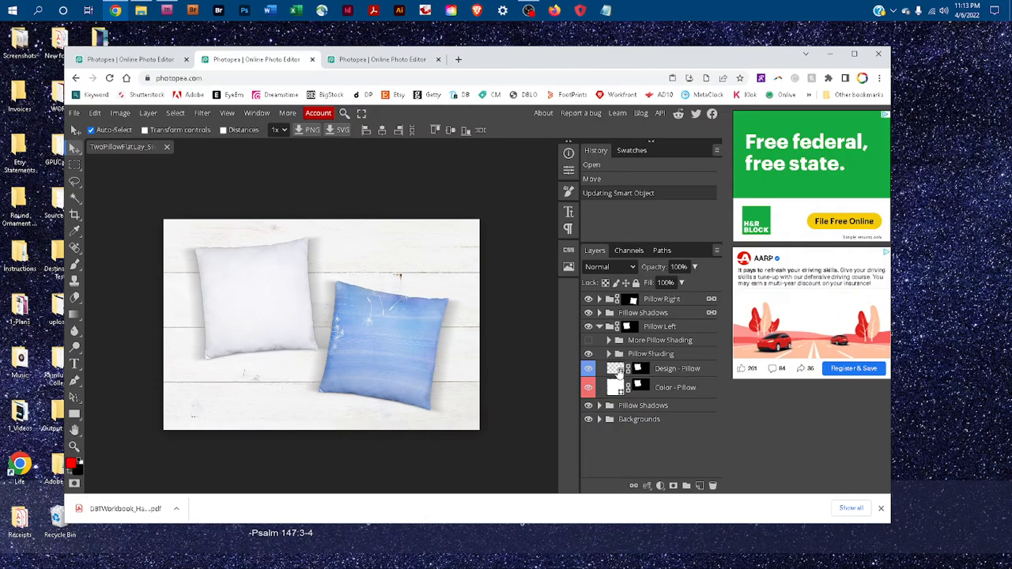
double_click(619, 375)
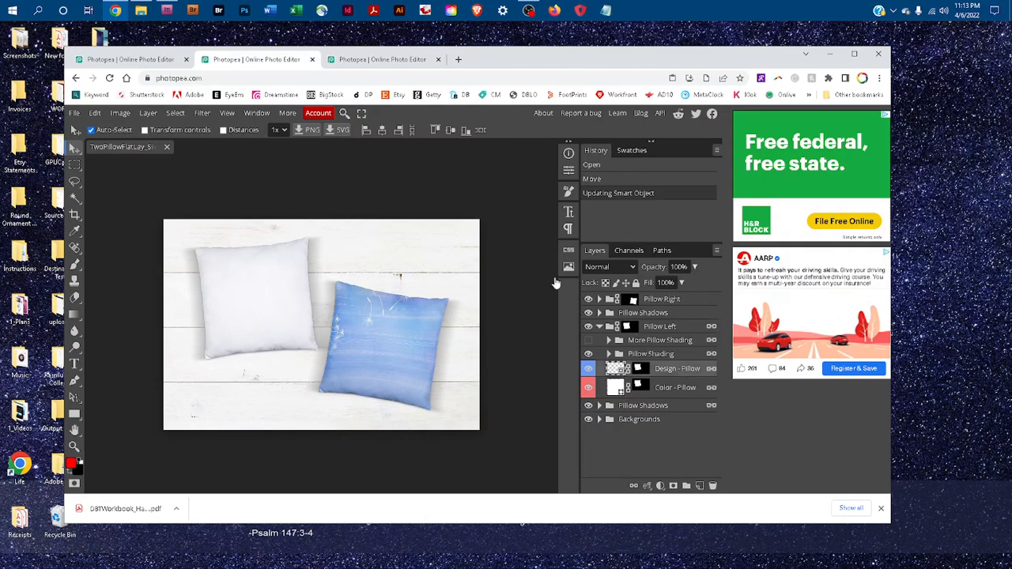
click(95, 113)
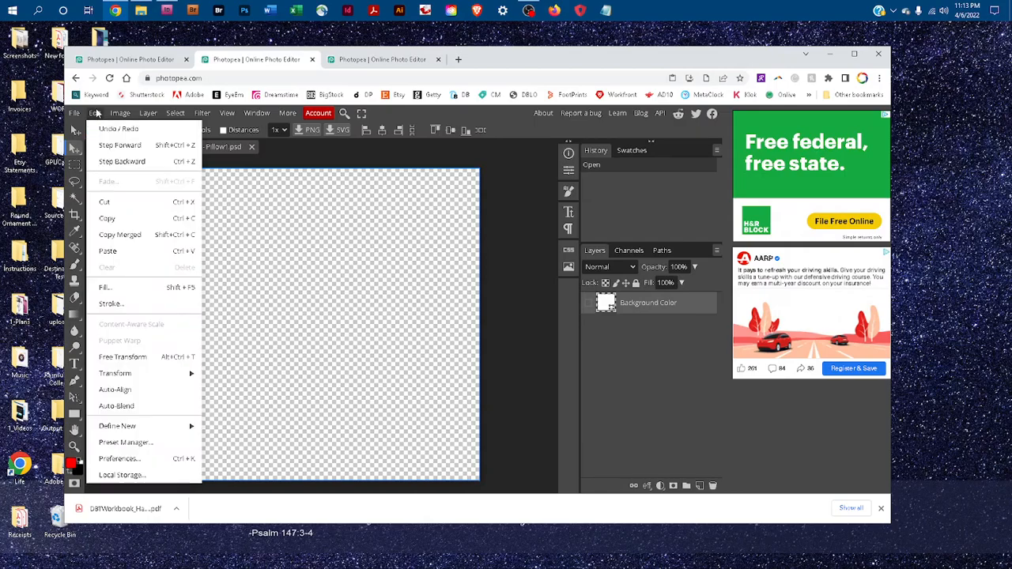
click(131, 255)
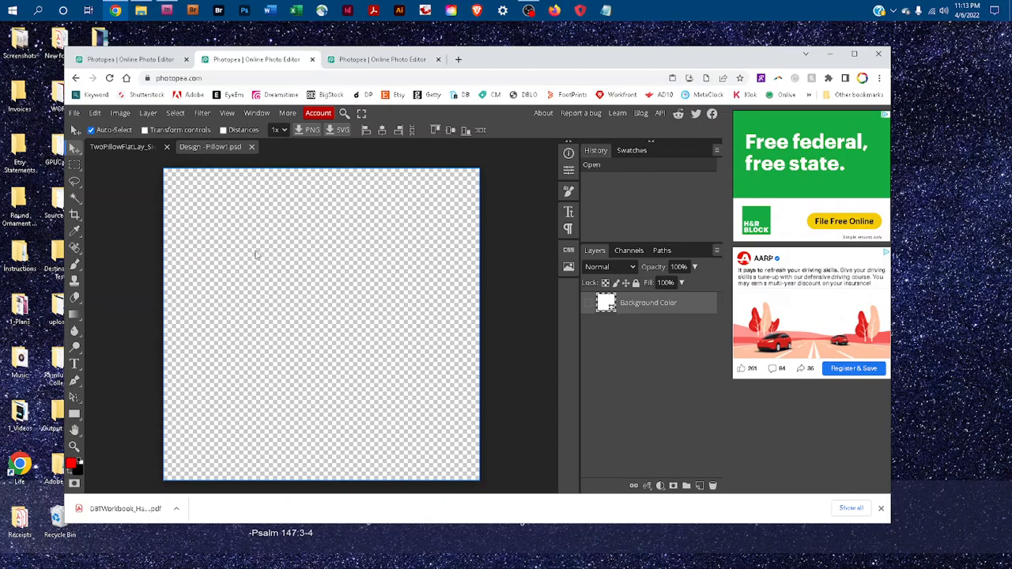
- Free Transform the flowers layer in the left pillow's design to about 274.5%, positioned to cover the whole canvas
click(94, 113)
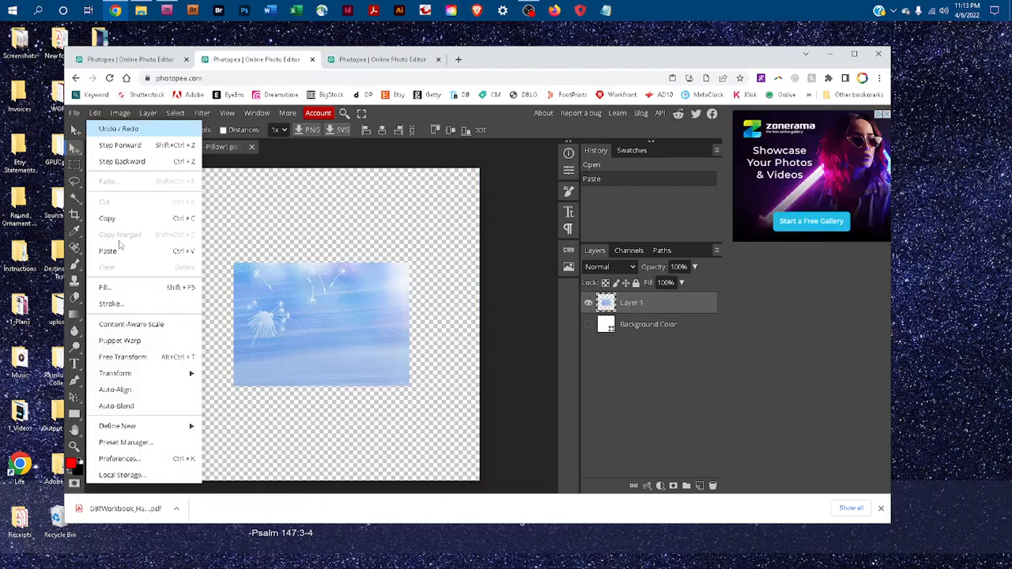
click(124, 357)
drag(409, 263, 574, 154)
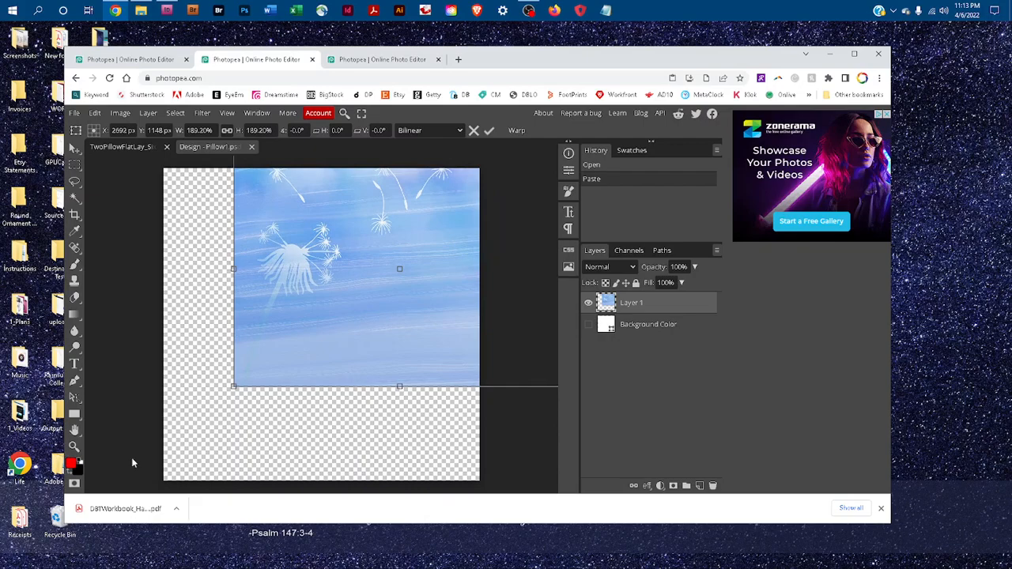
drag(234, 386, 90, 497)
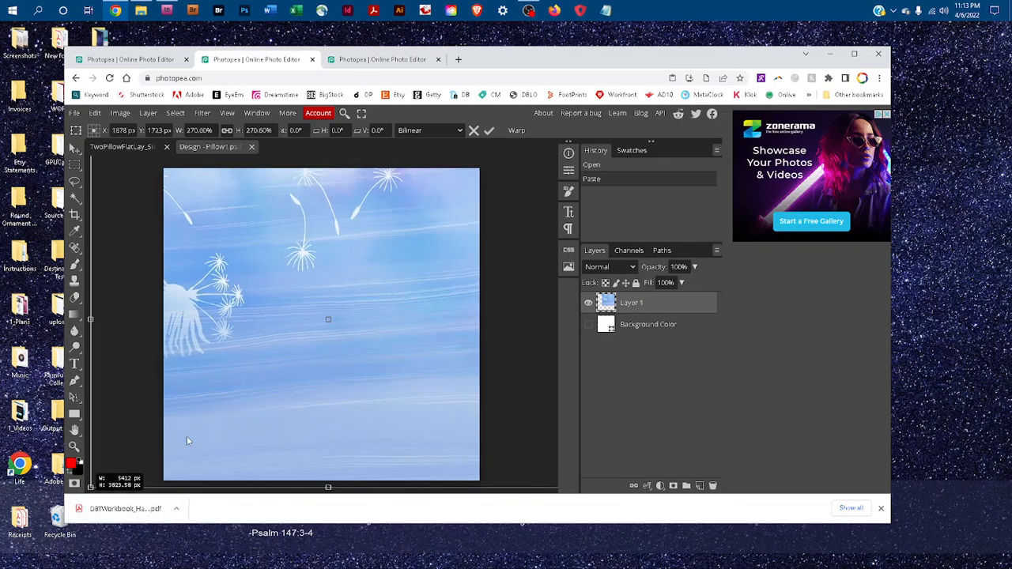
mouse_move(232, 336)
mouse_down()
mouse_move(203, 336)
mouse_move(242, 334)
mouse_move(224, 335)
mouse_up()
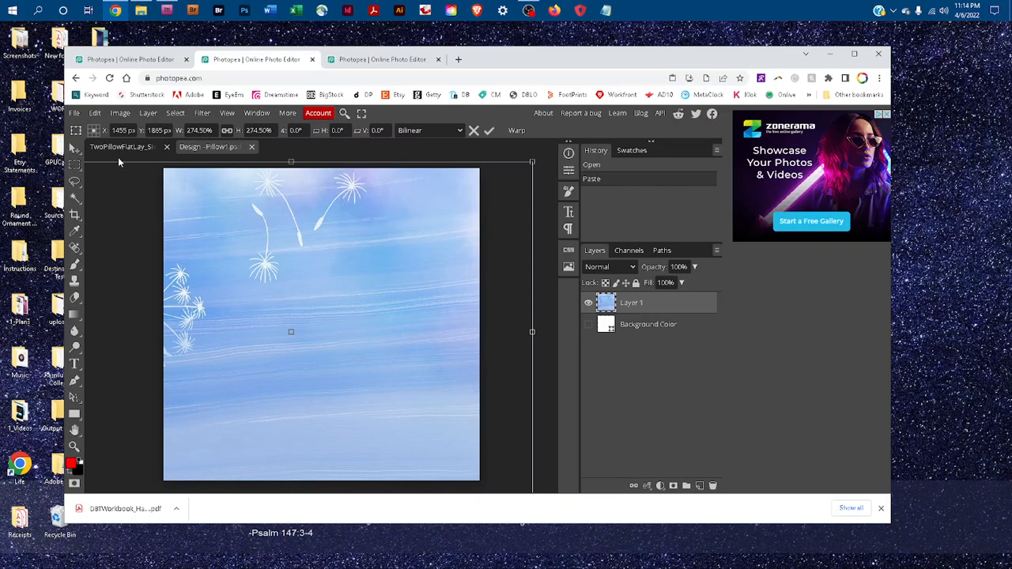
key(Return)
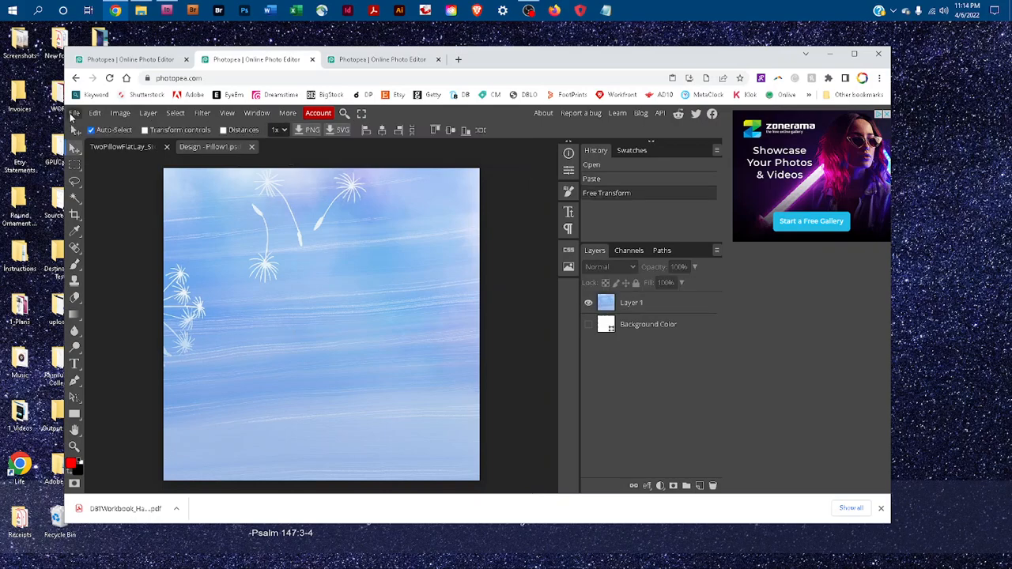
- Save the left pillow's design smart object and close its document to return to the two-pillow mockup
click(73, 114)
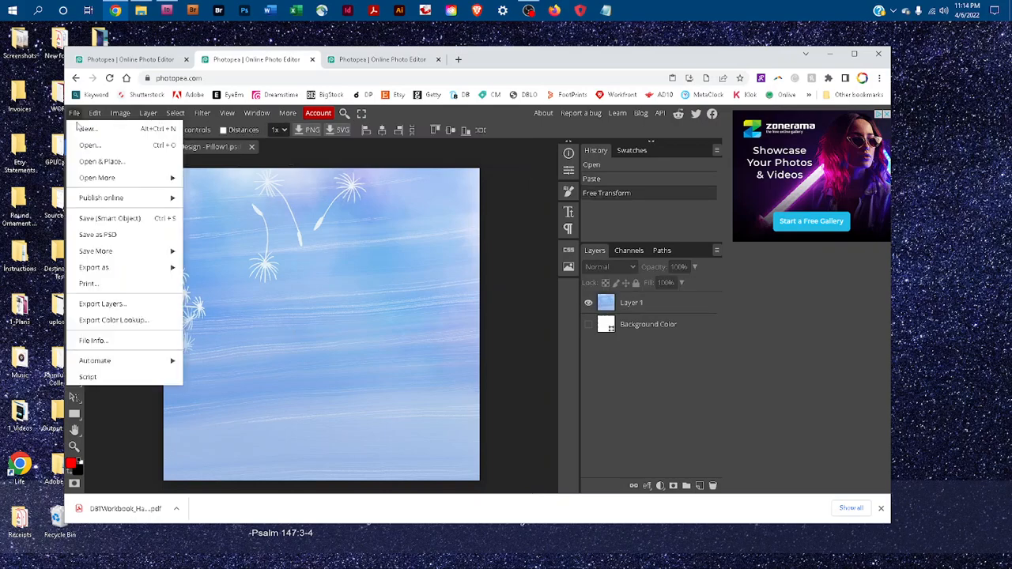
click(108, 218)
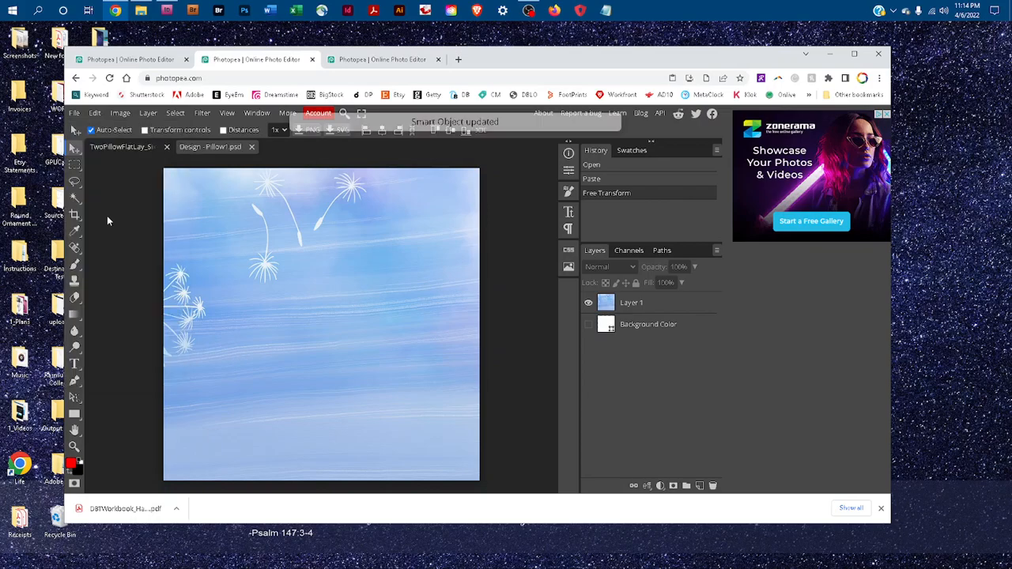
click(252, 148)
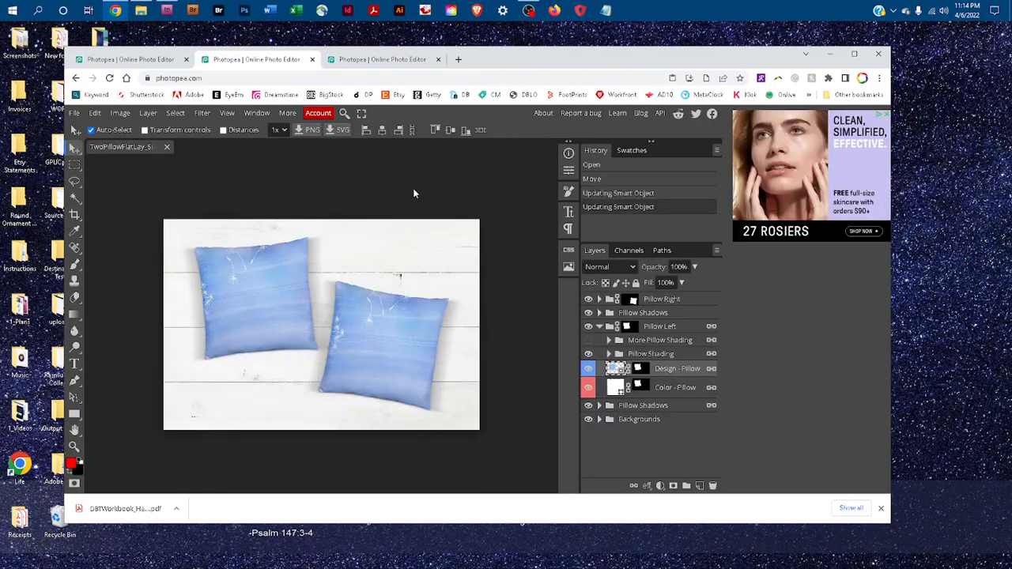
- Show the More Pillow Shading group in Pillow Left, try it at 94% opacity, set it to 39%, and hide the group again
click(588, 342)
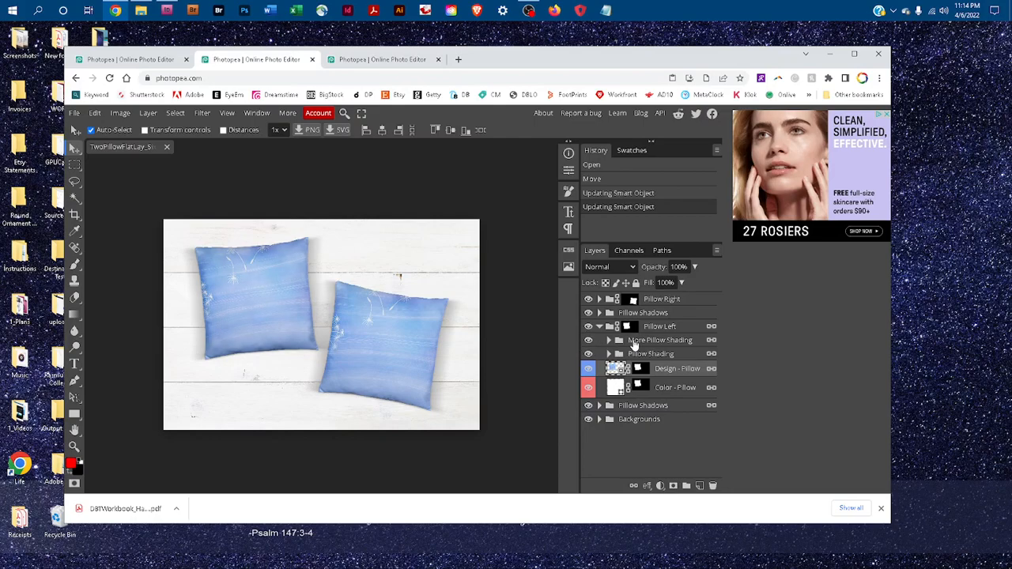
click(633, 341)
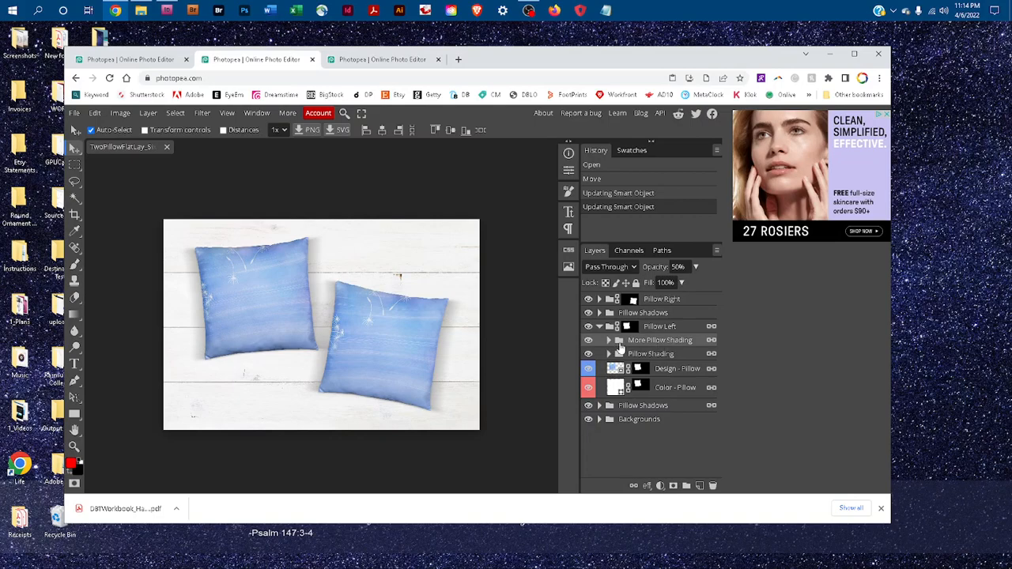
click(696, 267)
drag(690, 285, 695, 287)
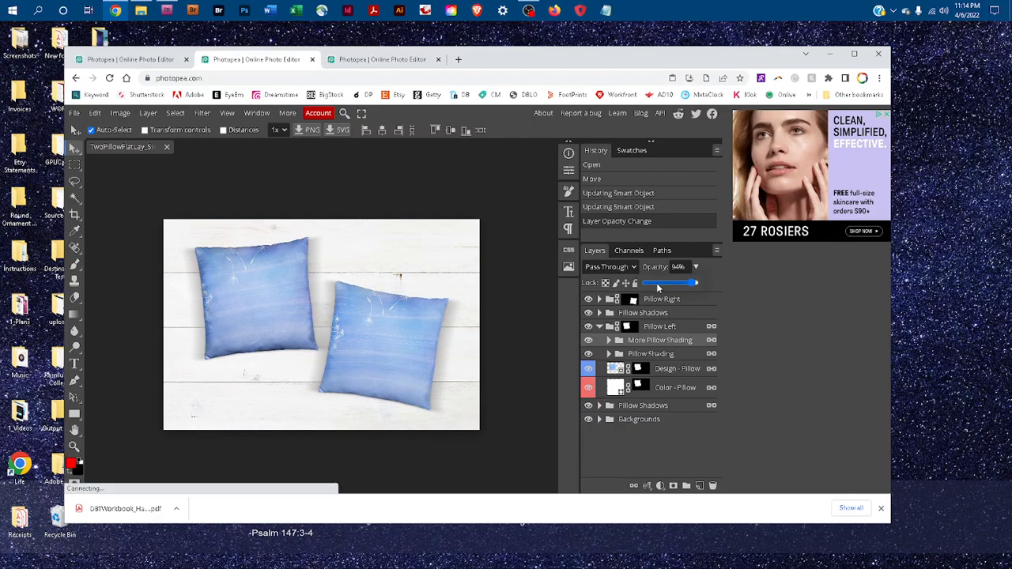
click(657, 288)
click(667, 287)
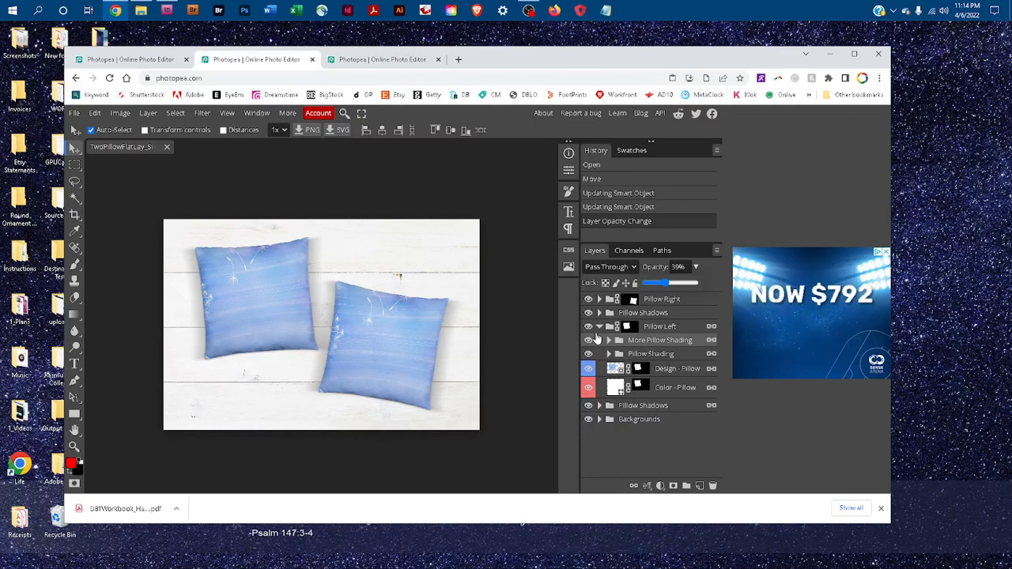
click(589, 340)
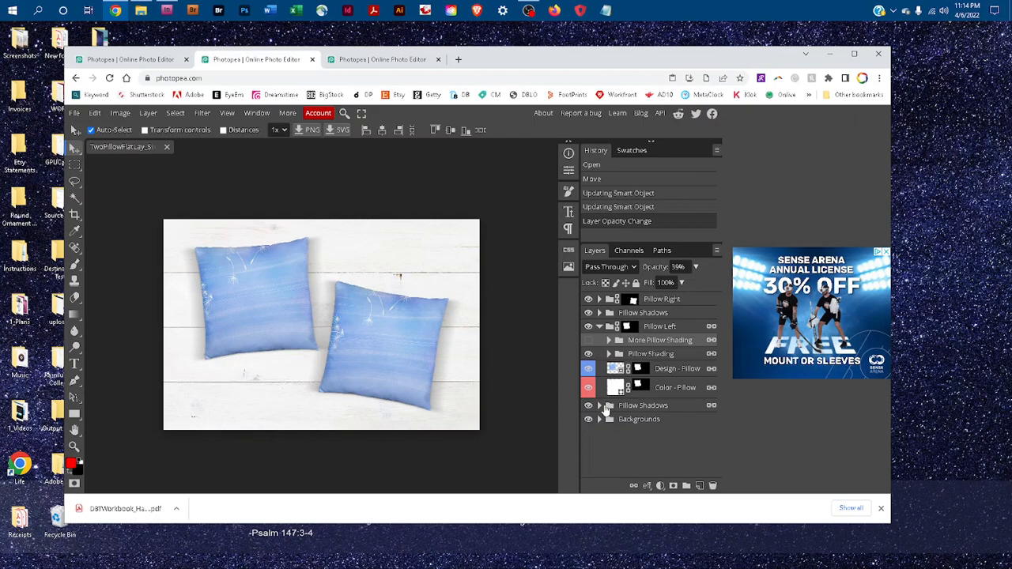
- Set the background drop shadow layer in the Pillow Shadows group below Pillow Left to 31% opacity, trying stronger and weaker values first
click(601, 406)
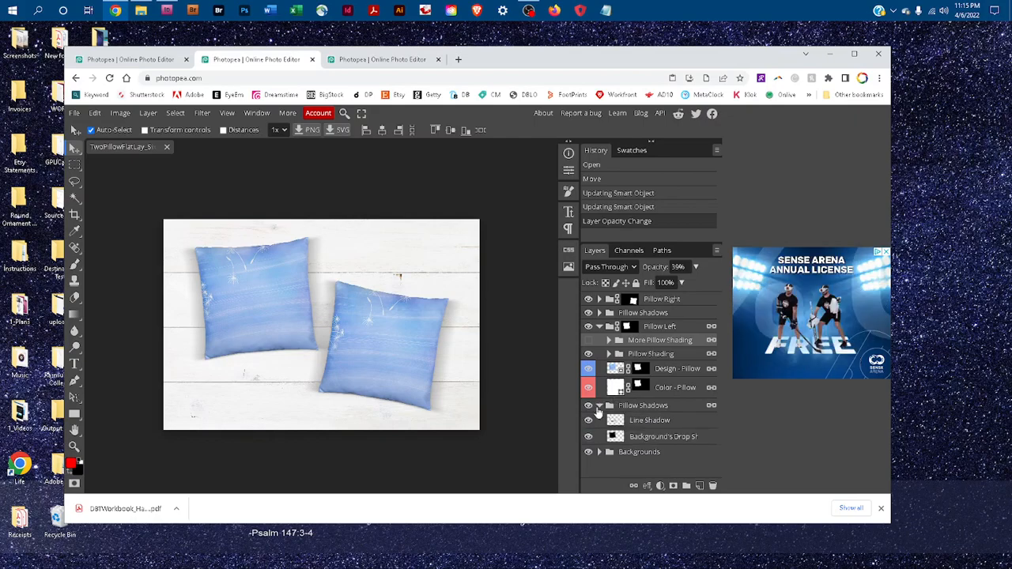
click(653, 440)
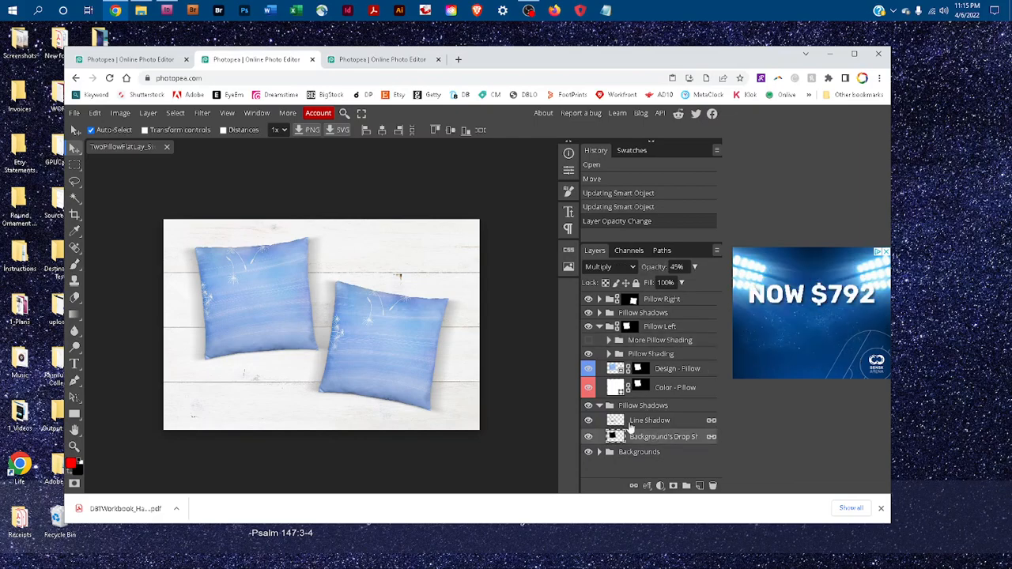
click(695, 267)
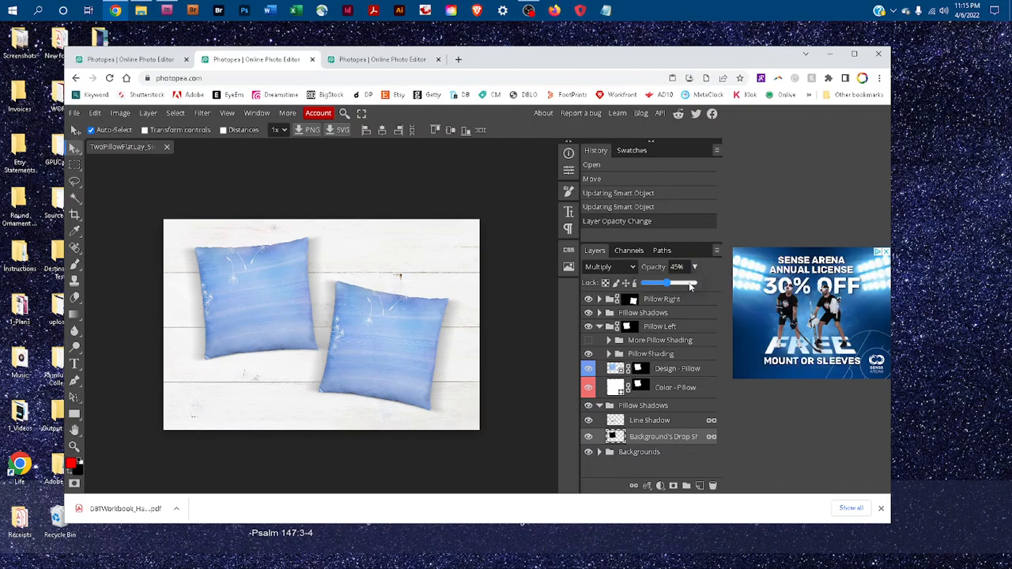
click(689, 284)
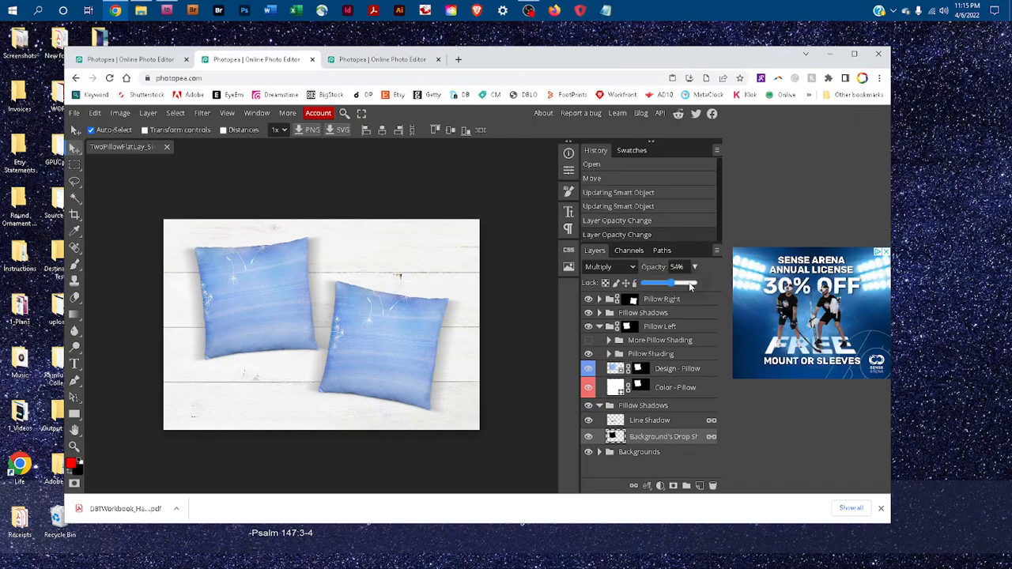
click(689, 284)
click(690, 284)
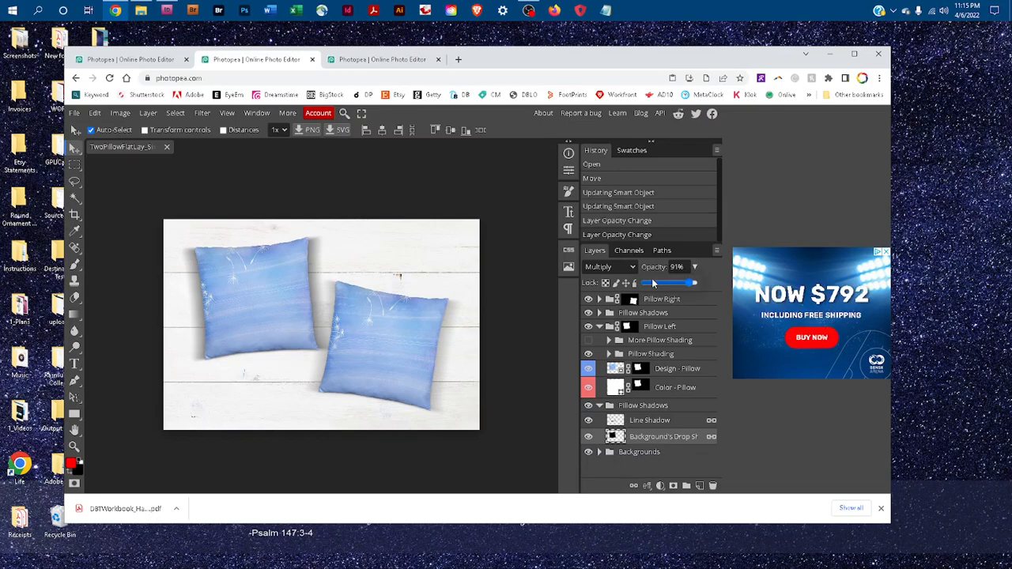
click(655, 284)
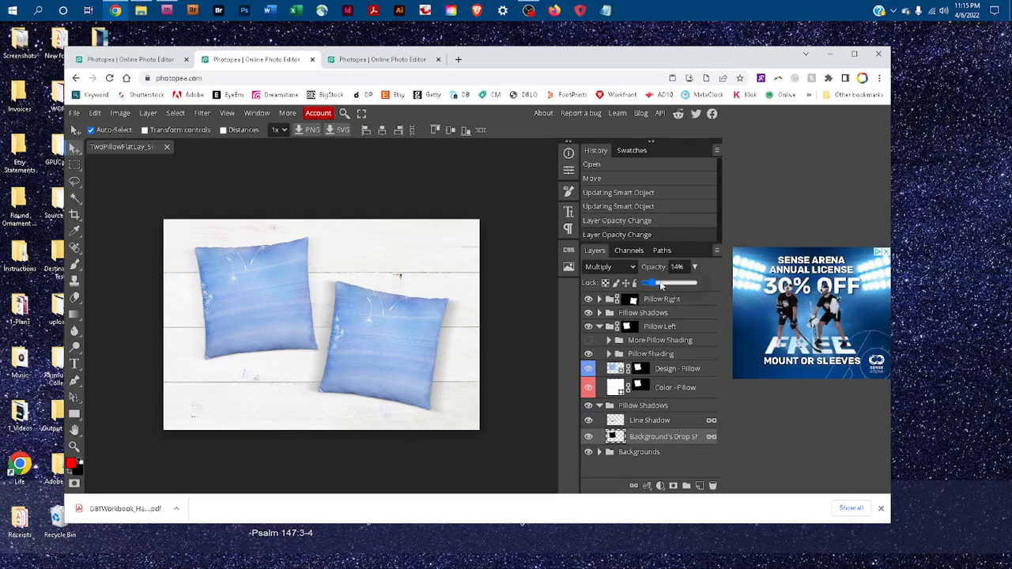
click(662, 285)
click(598, 406)
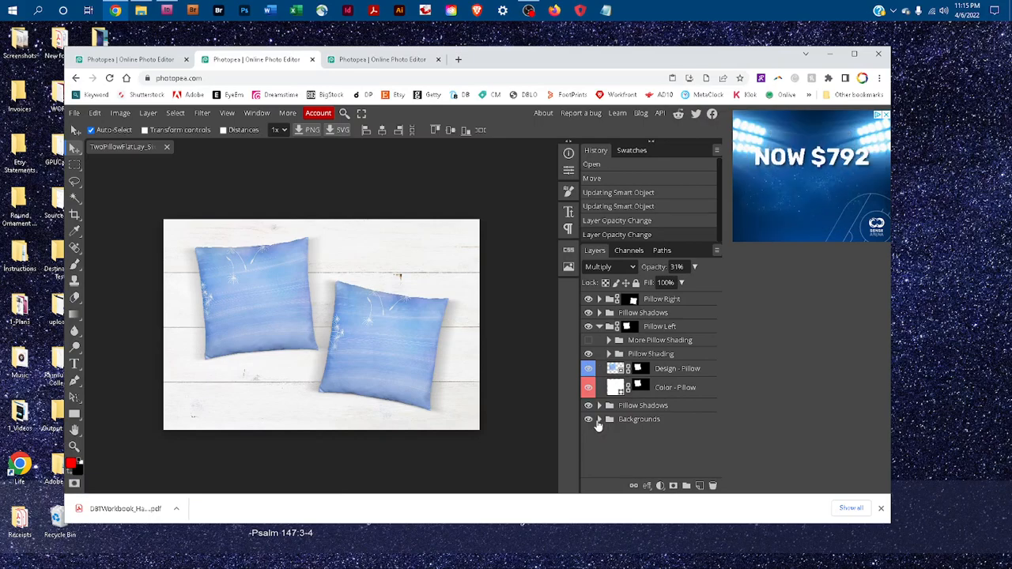
- Hide every layer in the Backgrounds group except White Background, and collapse the group
click(599, 420)
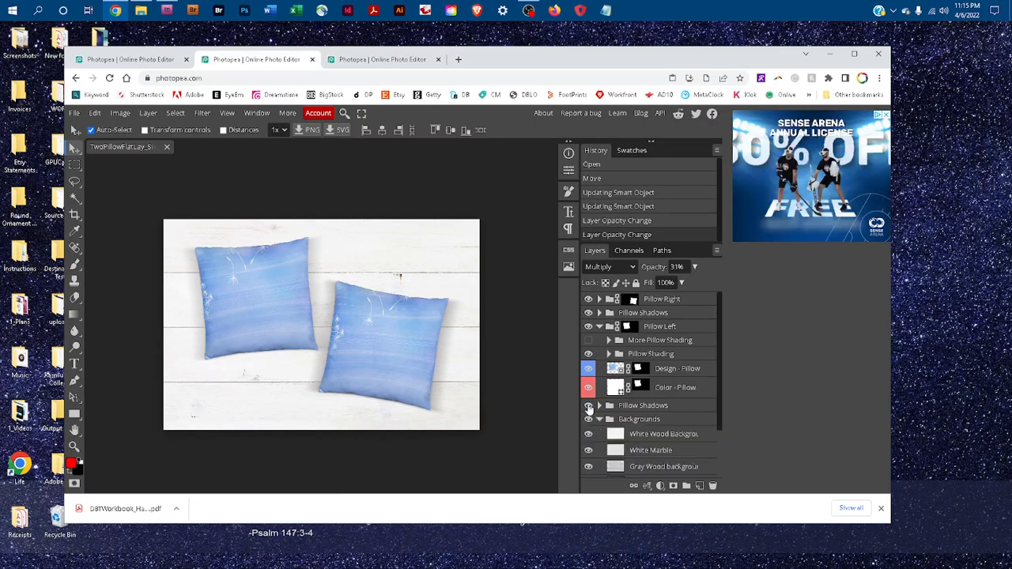
scroll(625, 396, down, 2)
click(587, 371)
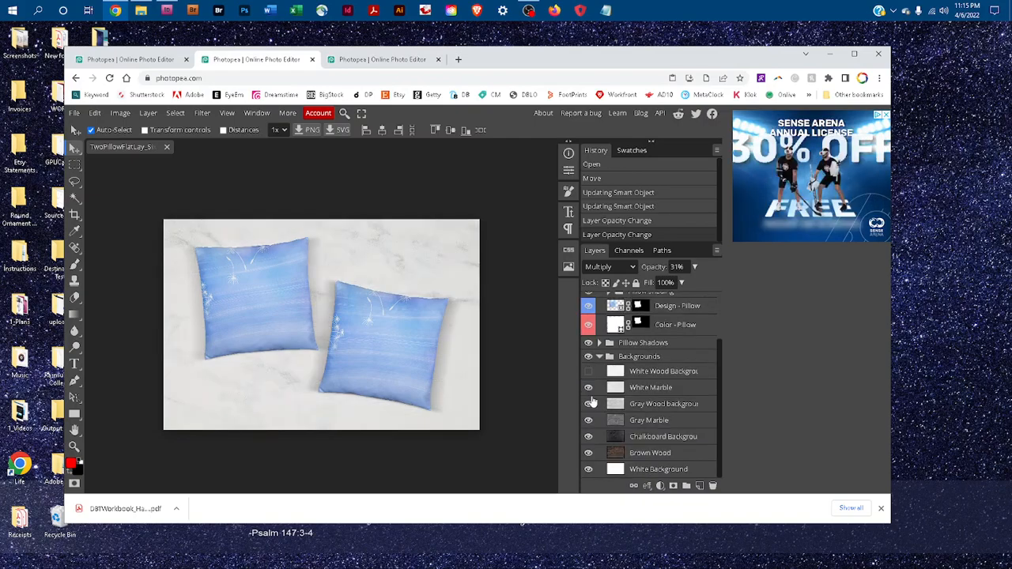
click(587, 387)
click(587, 403)
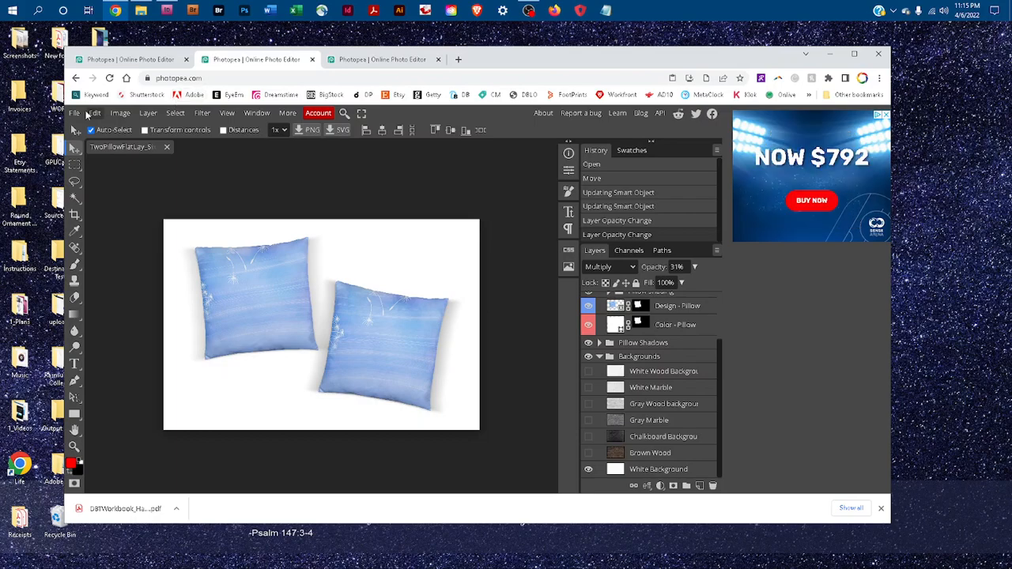
click(75, 113)
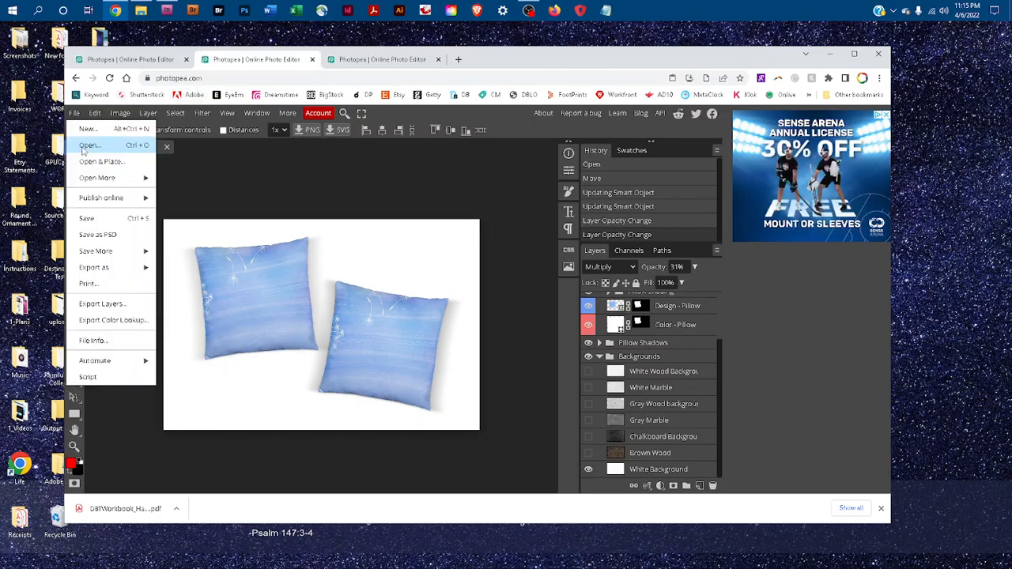
click(272, 174)
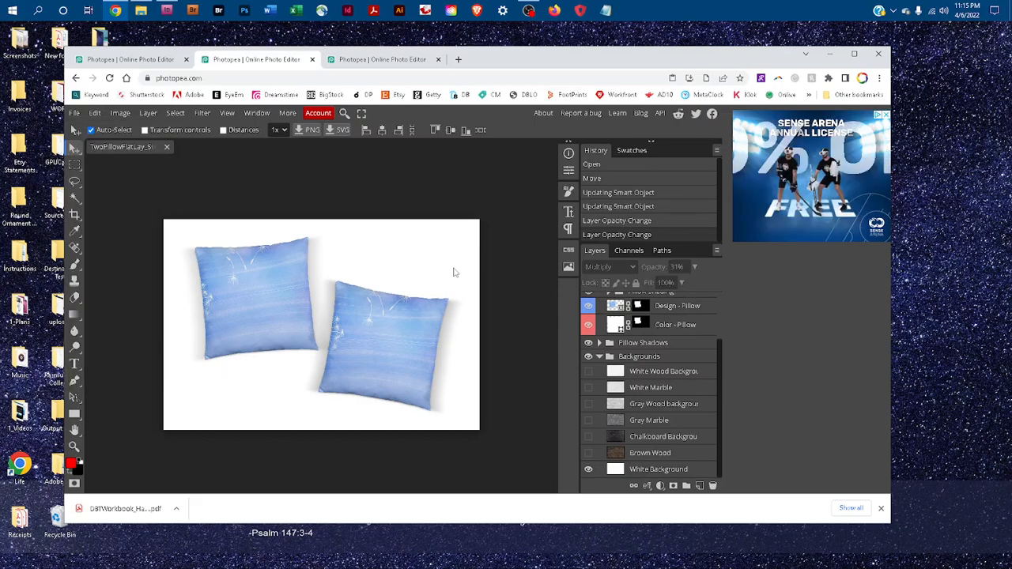
click(598, 357)
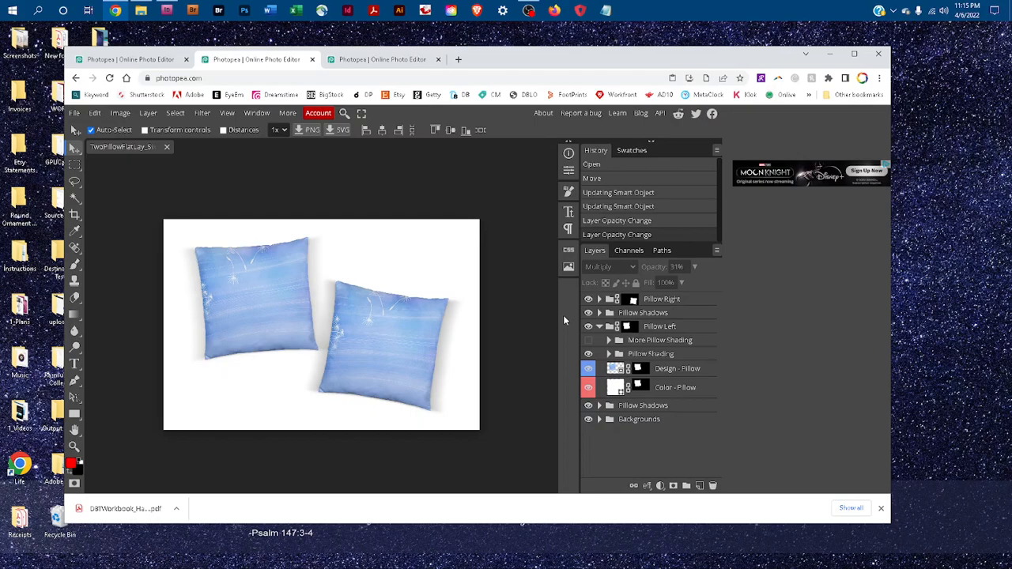
click(74, 113)
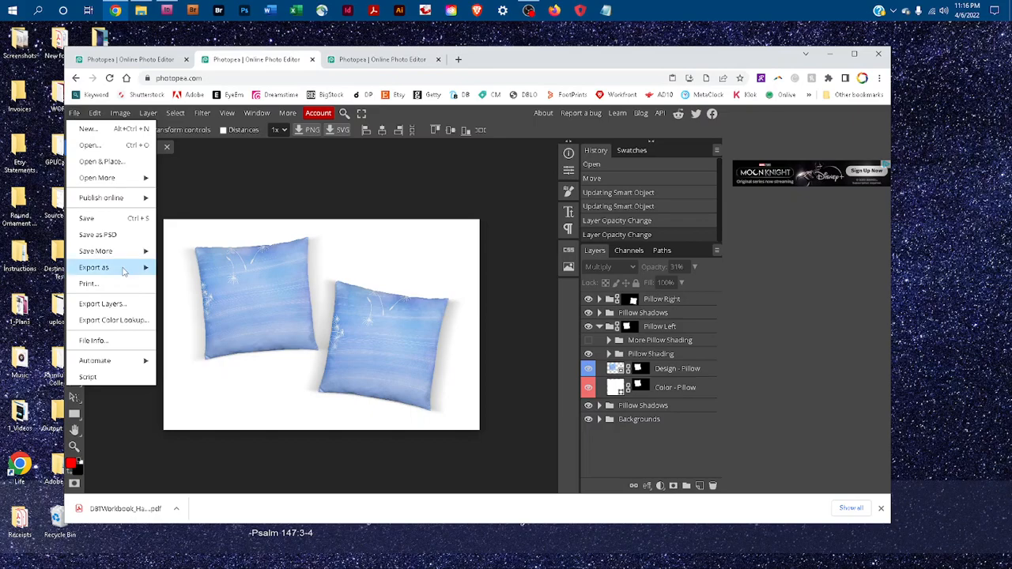
mouse_move(124, 272)
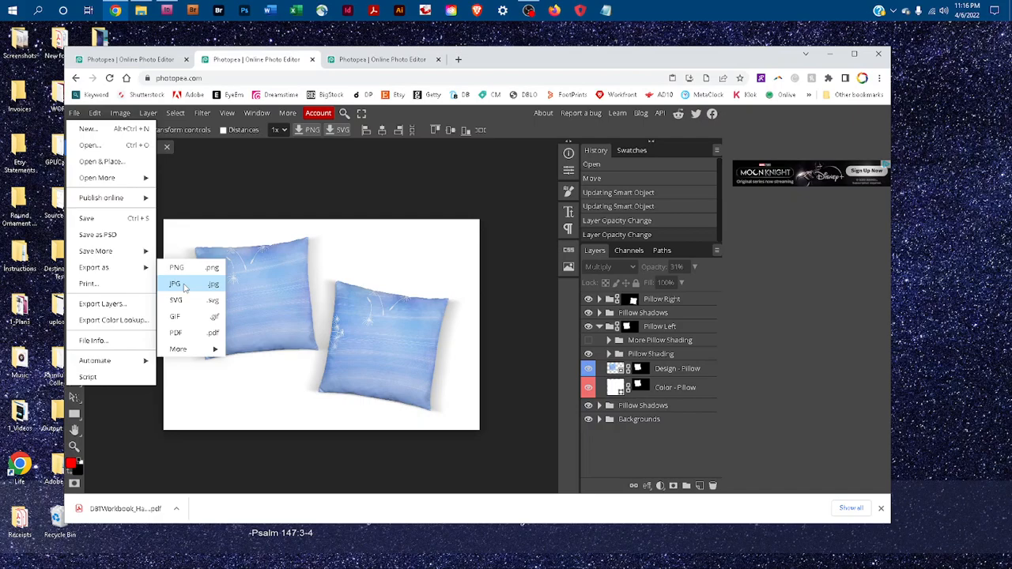
click(240, 176)
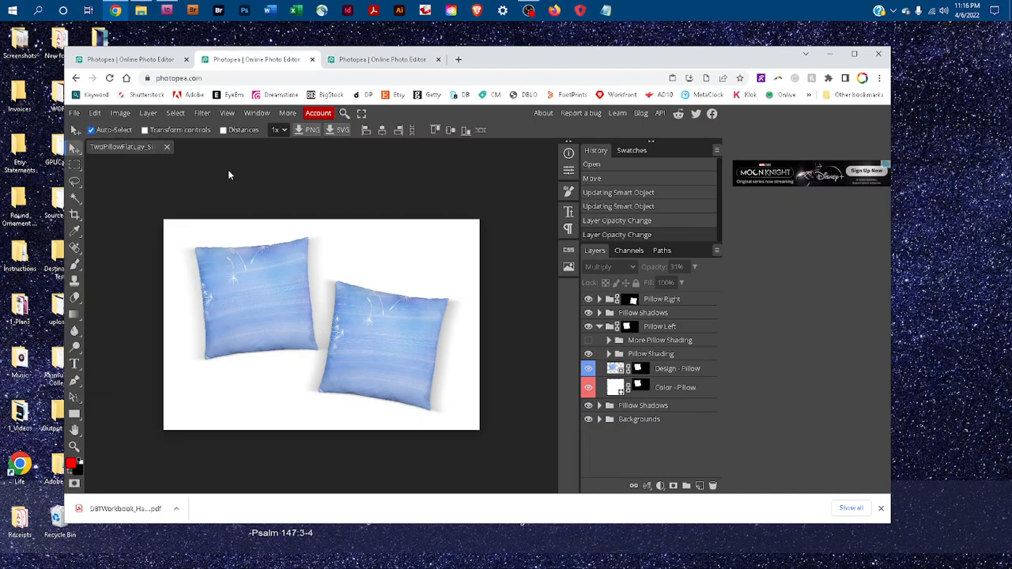
click(74, 113)
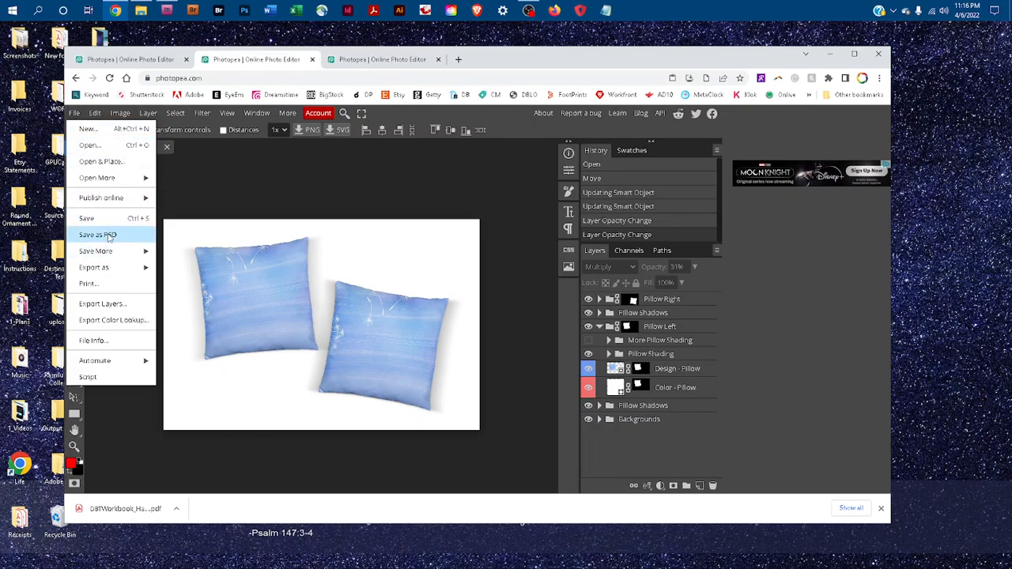
click(254, 197)
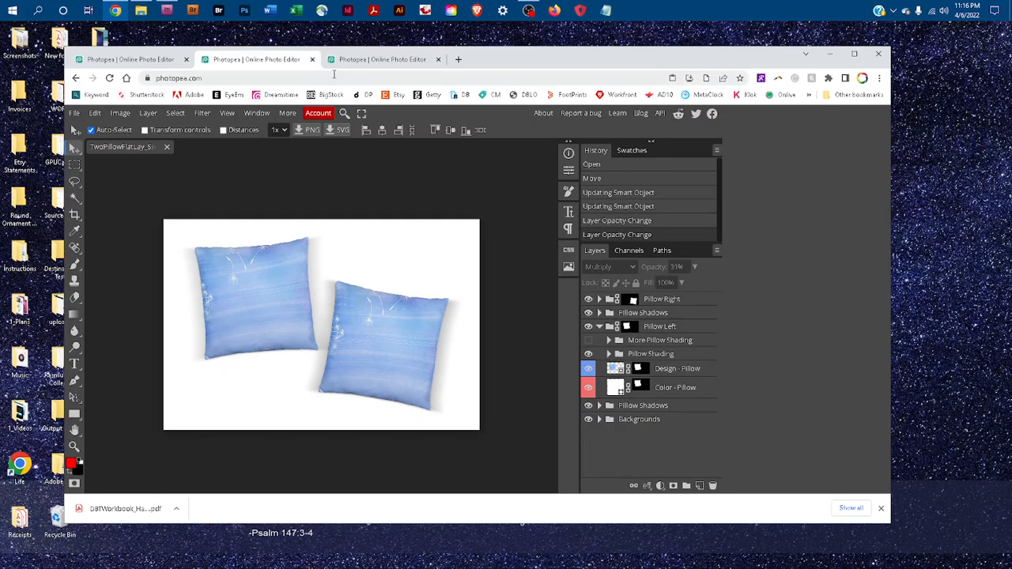
- Switch to the browser tab holding the MelissaBMockups.psd document
click(371, 60)
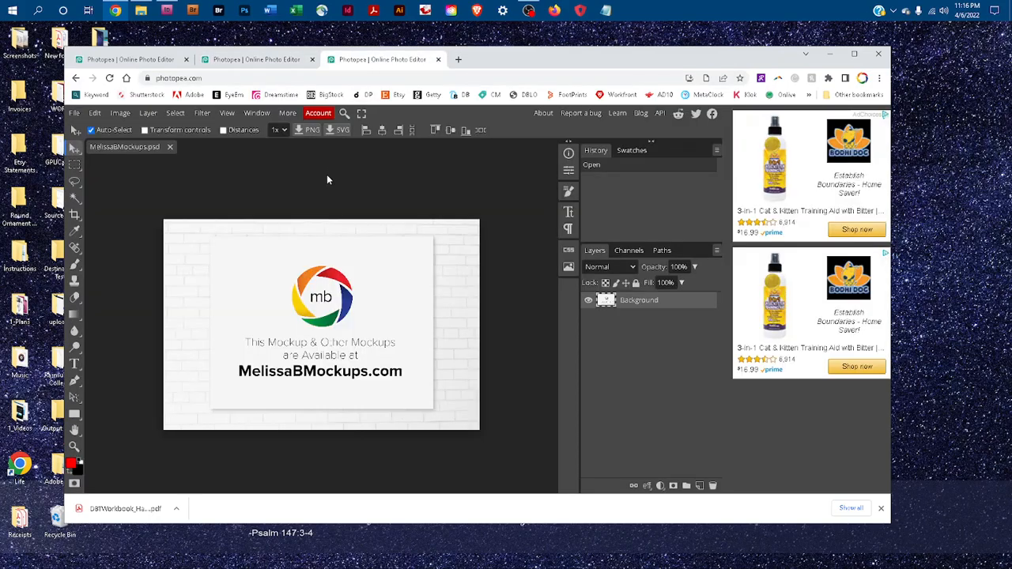